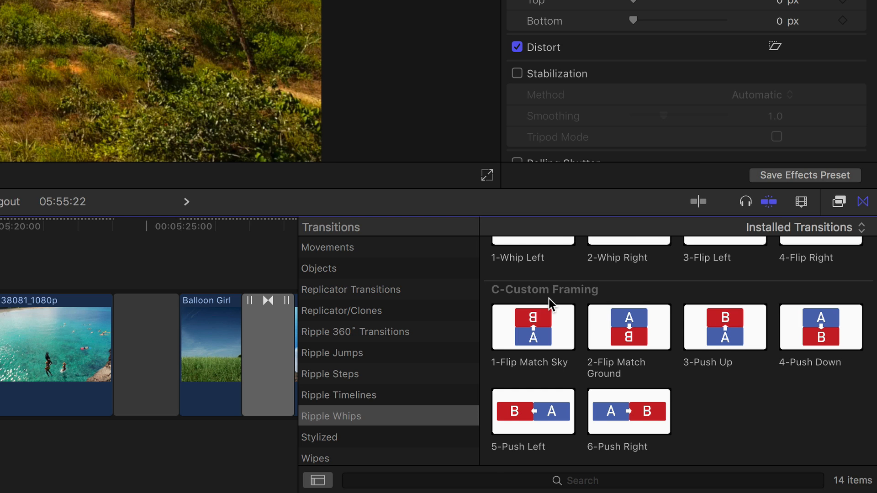
Apply the Ripple Whips 1-Flip Match Sky transition to the edit between the DJI_0006 and 46238081_1080p clips.
scroll(549, 298, up, 5)
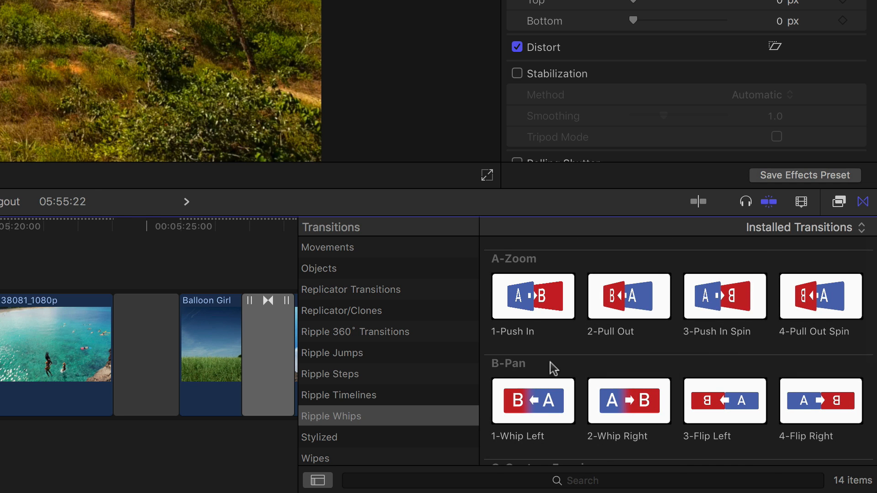
scroll(550, 363, down, 5)
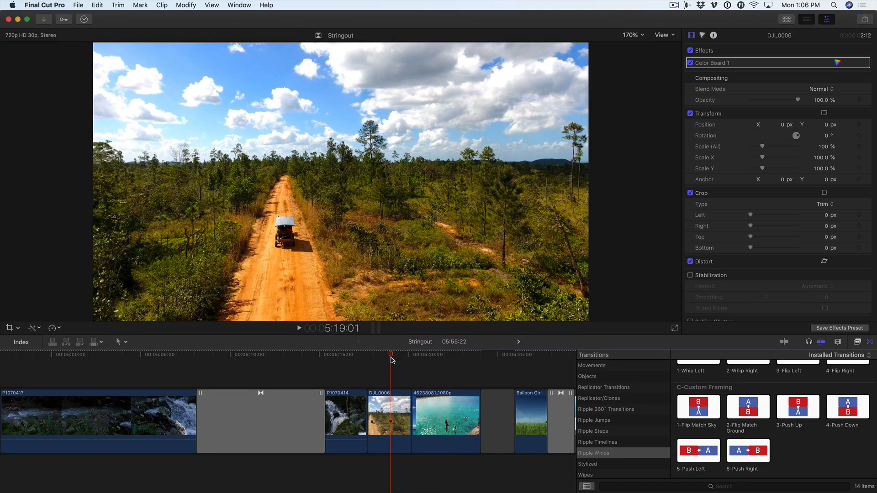
scroll(391, 360, right, 1)
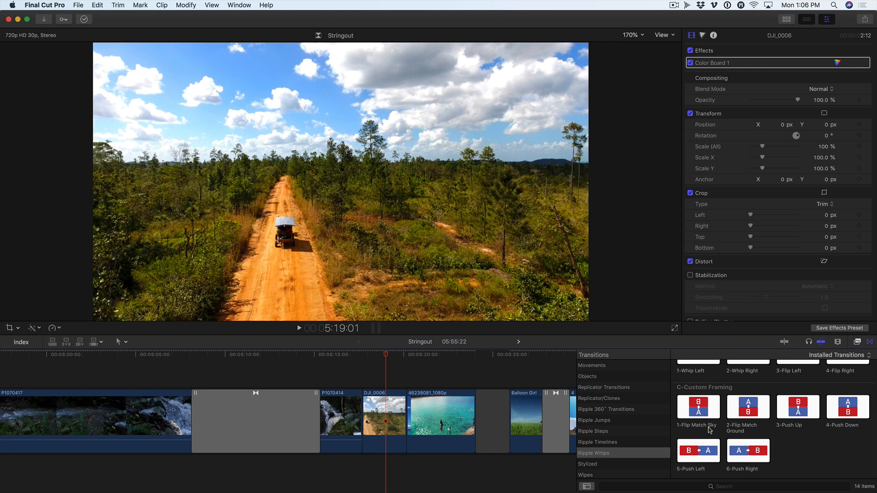
drag(701, 411, 391, 399)
Play the sequence from just before the new Flip Match Sky transition into the ocean clip.
click(360, 356)
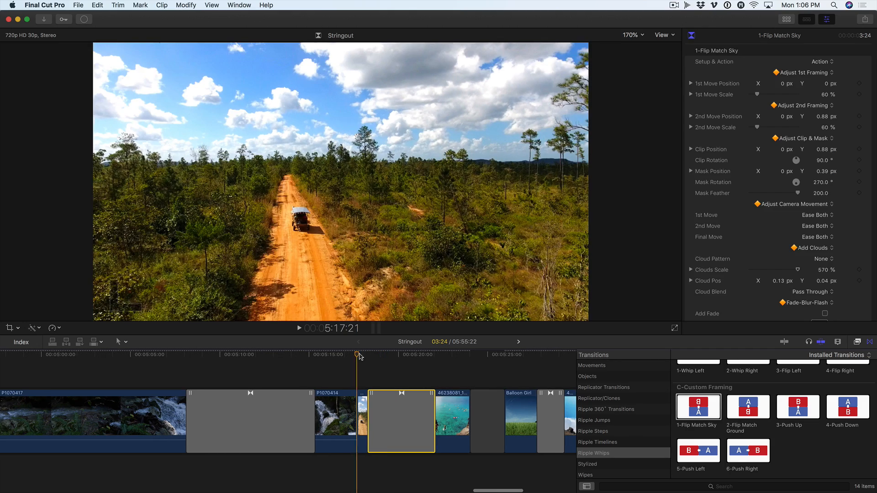
key(space)
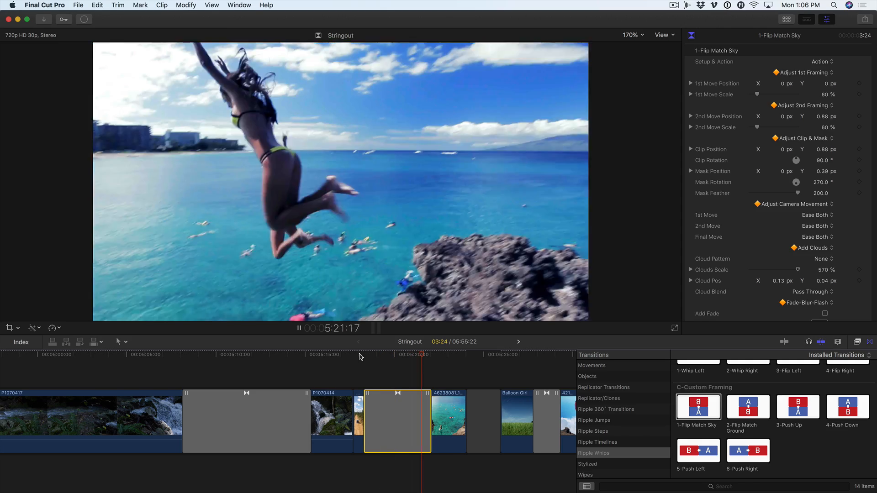
key(space)
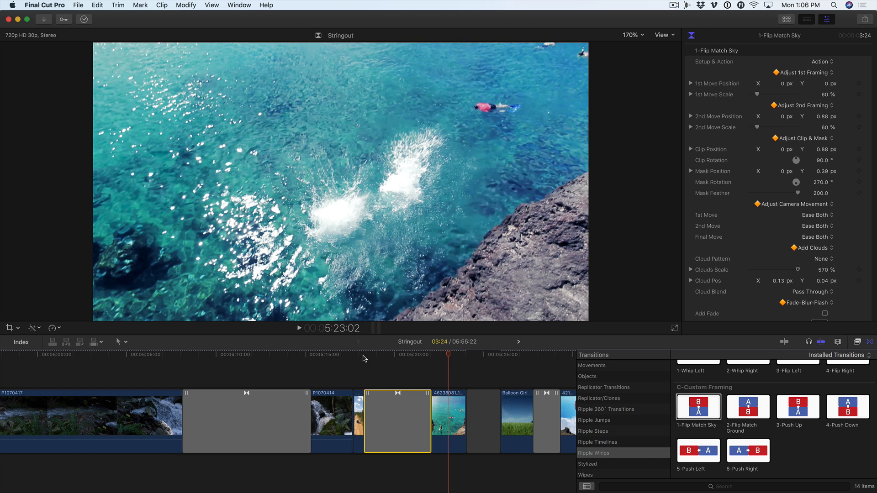
Compare the middle of the transition with Color Board 1 off and on for both adjoining clips, leaving it enabled.
click(395, 355)
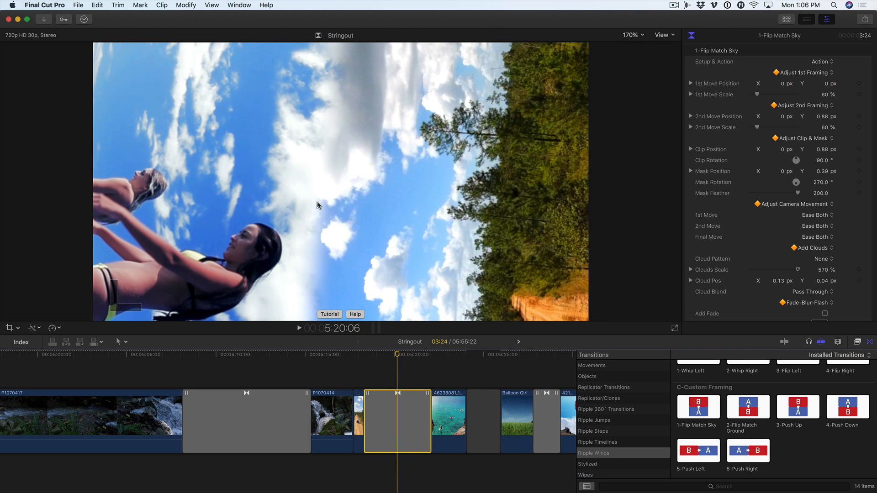
drag(361, 380, 452, 413)
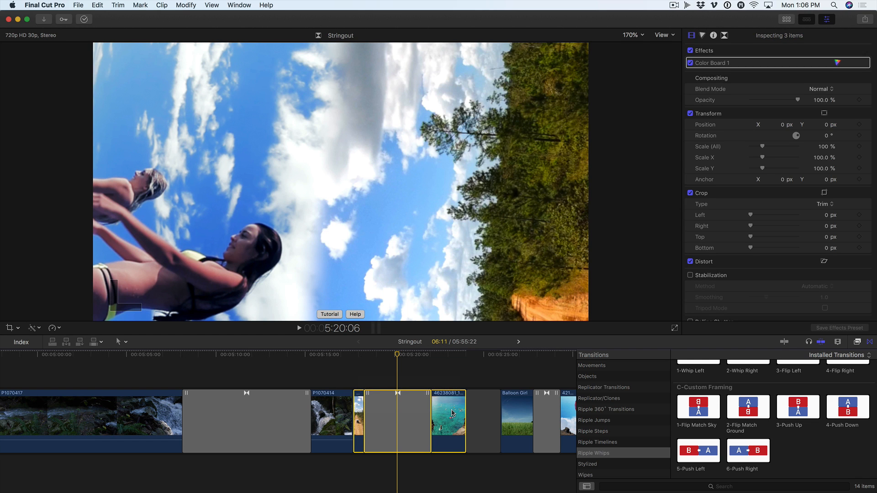
click(690, 63)
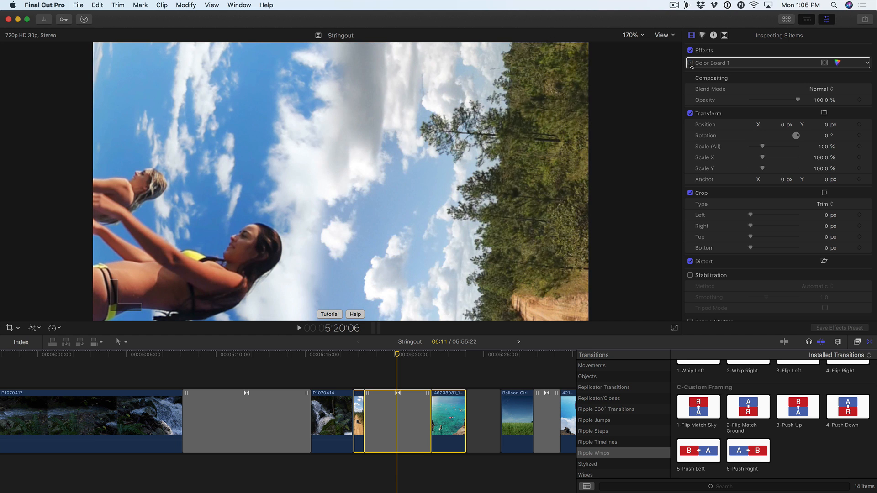
click(690, 63)
click(690, 63)
click(690, 63)
click(690, 63)
click(690, 63)
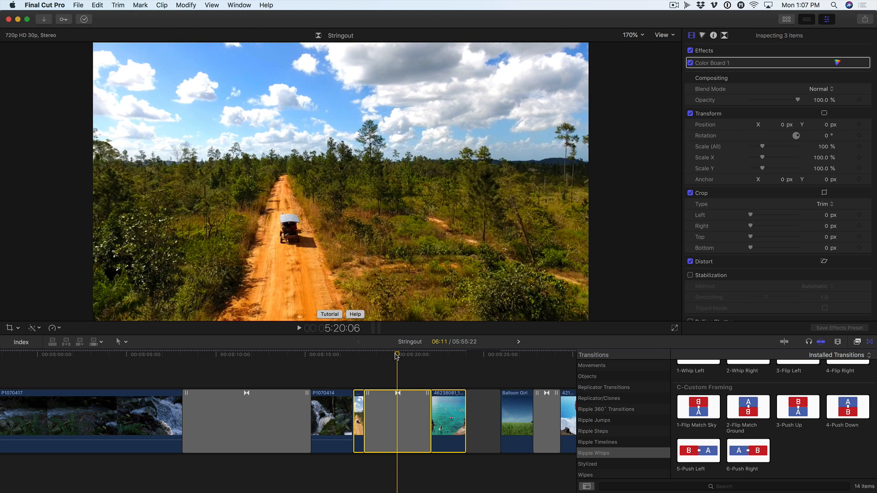
Set the Flip Match Sky transition's Setup & Action to Adjust Framing.
click(399, 378)
click(394, 414)
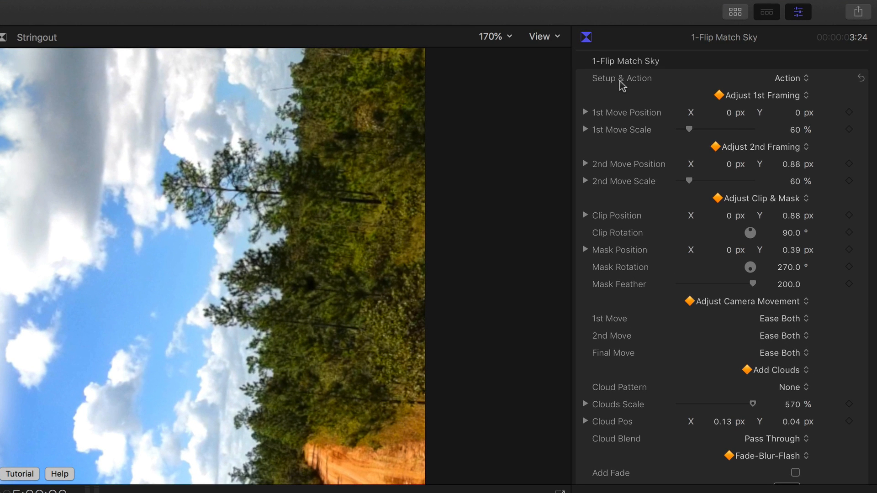
click(806, 81)
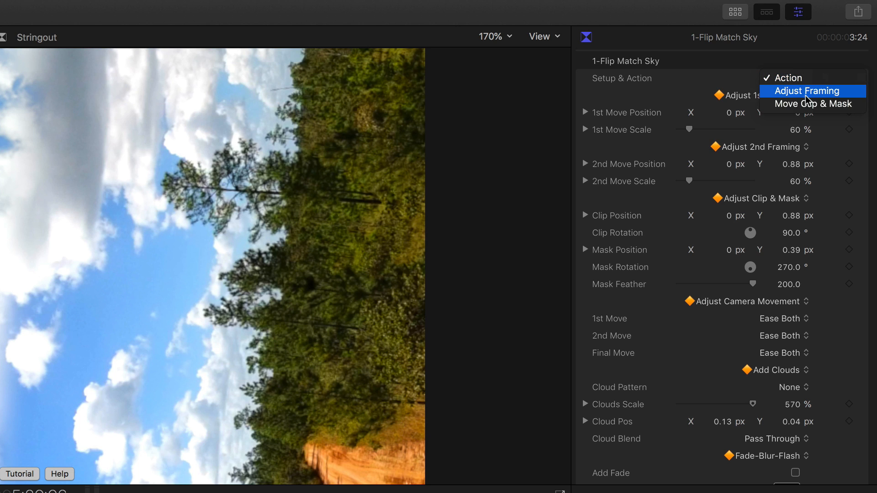
click(831, 91)
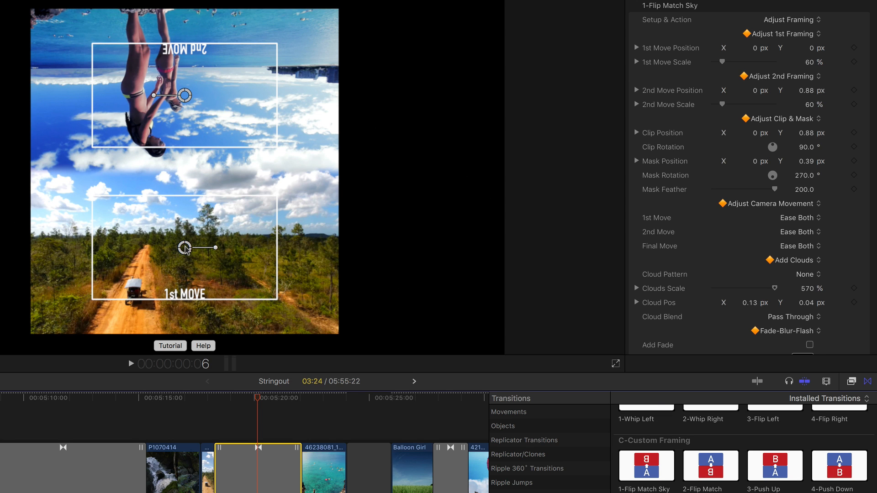
Position the 1st Move framing at about X -0.23, Y -0.11 with 55% scale, and the 2nd Move at about X 0.03, Y 0.84.
drag(185, 248, 147, 270)
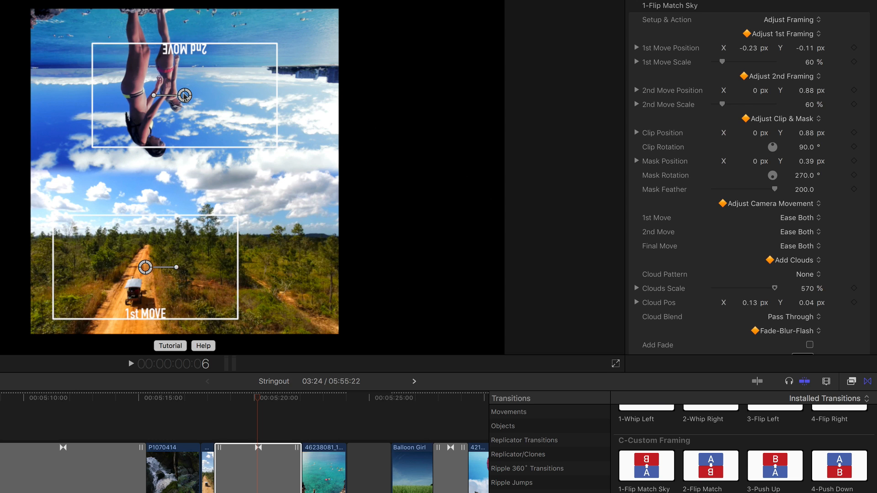
drag(185, 96, 158, 106)
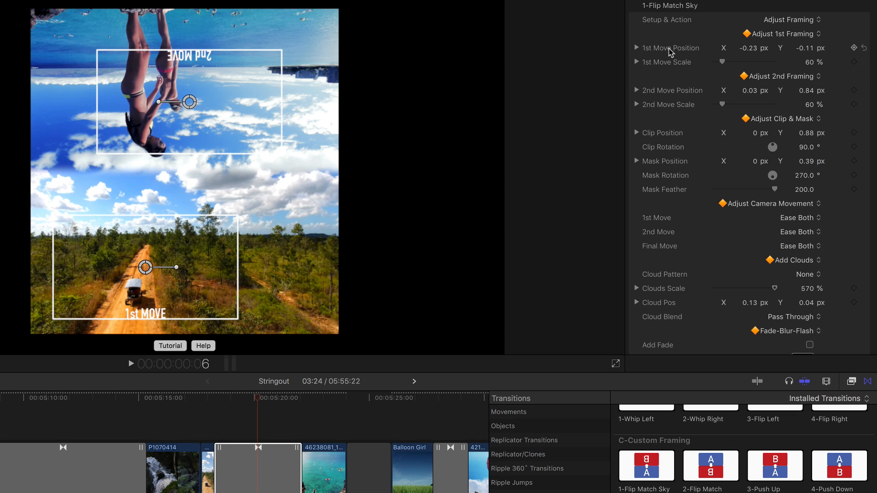
drag(752, 51, 750, 52)
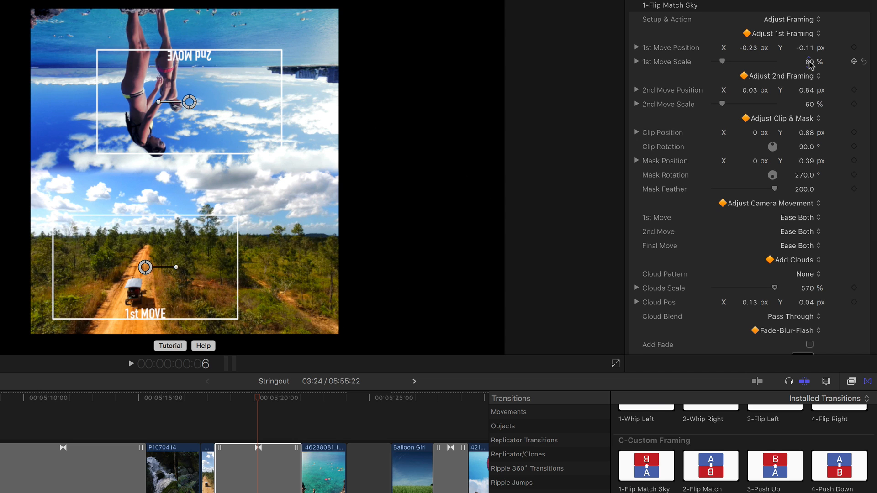
drag(810, 64, 810, 62)
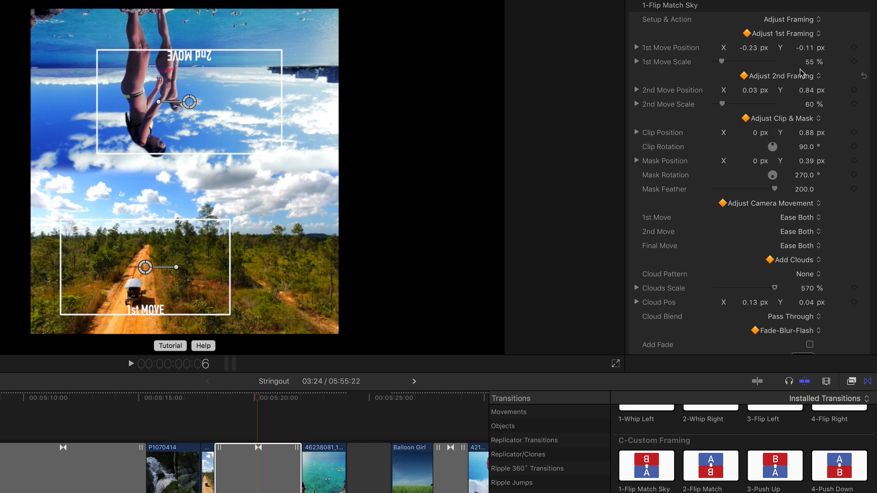
Set Setup & Action to Move Clip & Mask and raise the flipped ocean clip to about Y 0.91.
click(804, 20)
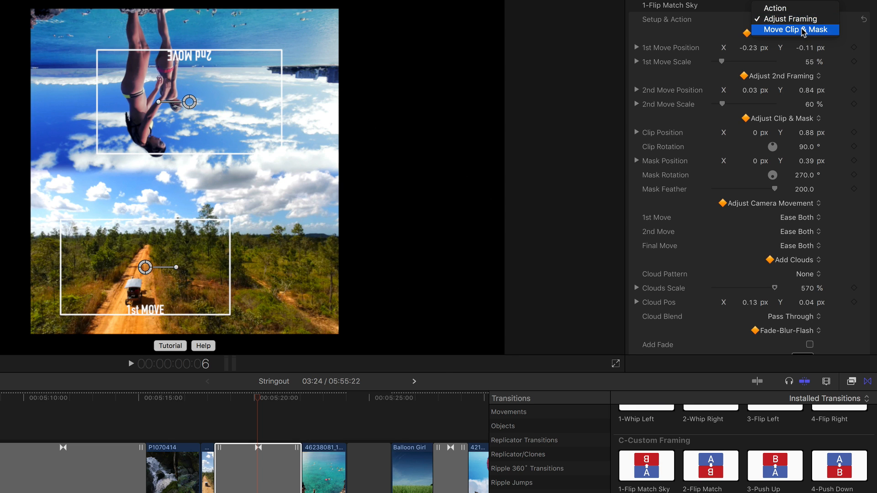
click(814, 30)
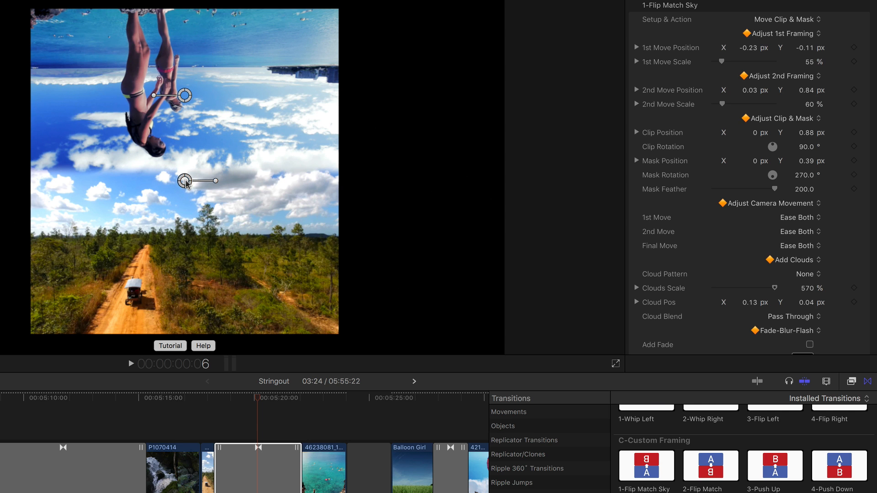
mouse_move(186, 182)
mouse_down()
mouse_move(186, 172)
mouse_move(185, 180)
mouse_up()
mouse_move(183, 97)
mouse_down()
mouse_move(303, 92)
mouse_move(185, 94)
mouse_up()
drag(184, 95, 185, 92)
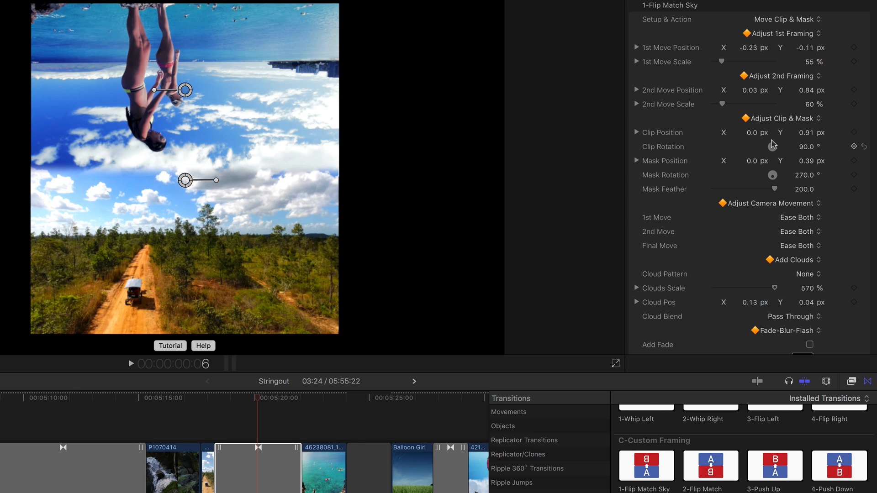
Lower the flipped ocean clip to about Y 0.88 and set the mask feather to 271.6.
mouse_move(803, 190)
mouse_down()
mouse_move(818, 189)
mouse_move(808, 189)
mouse_up()
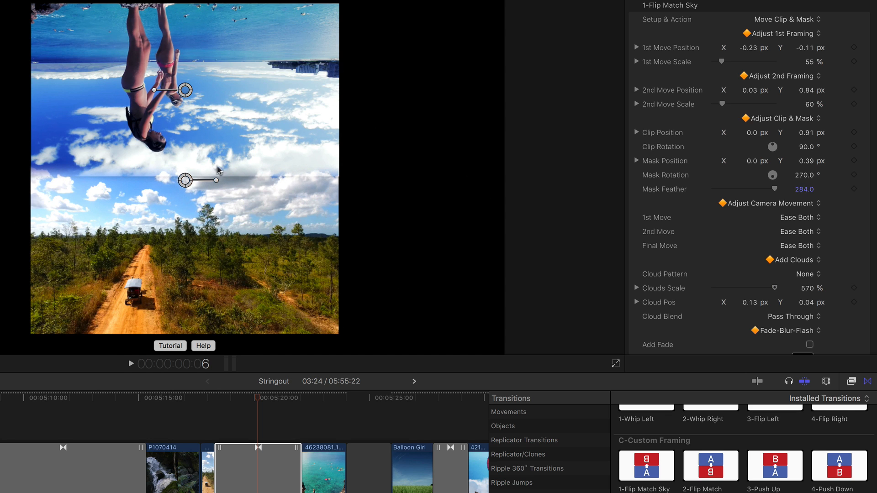
drag(185, 90, 185, 95)
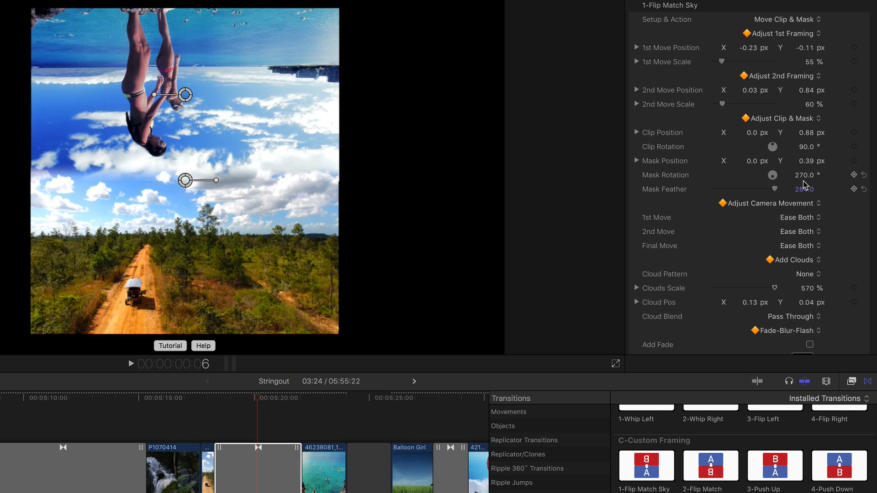
drag(804, 175, 804, 193)
key(super+z)
Try cloud Pattern A over the seam between the two skies, then return the cloud pattern to None.
scroll(830, 235, down, 2)
scroll(786, 175, down, 4)
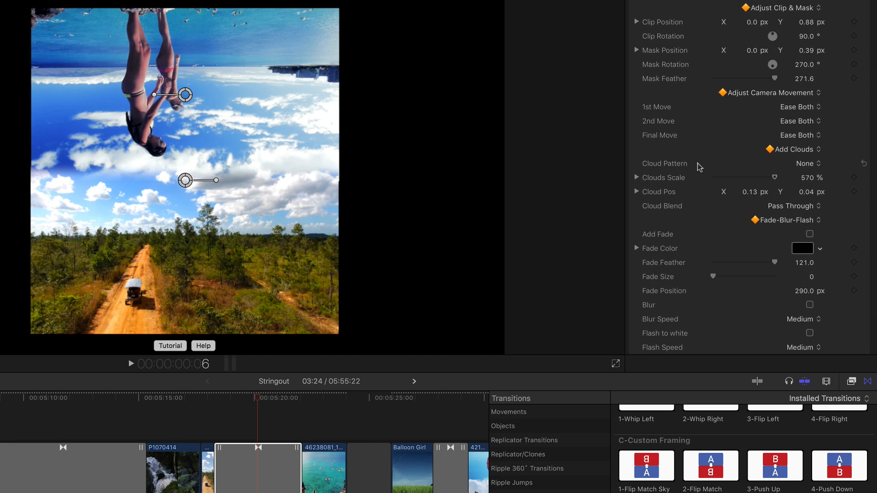
click(814, 164)
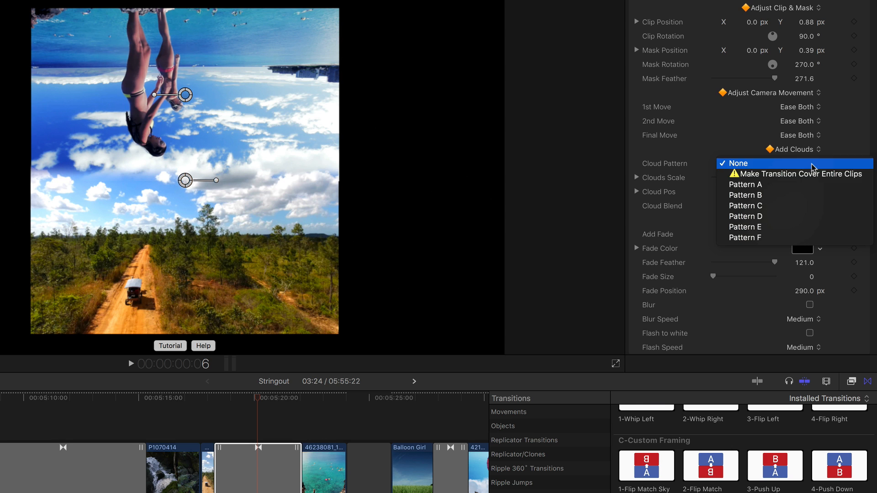
click(796, 184)
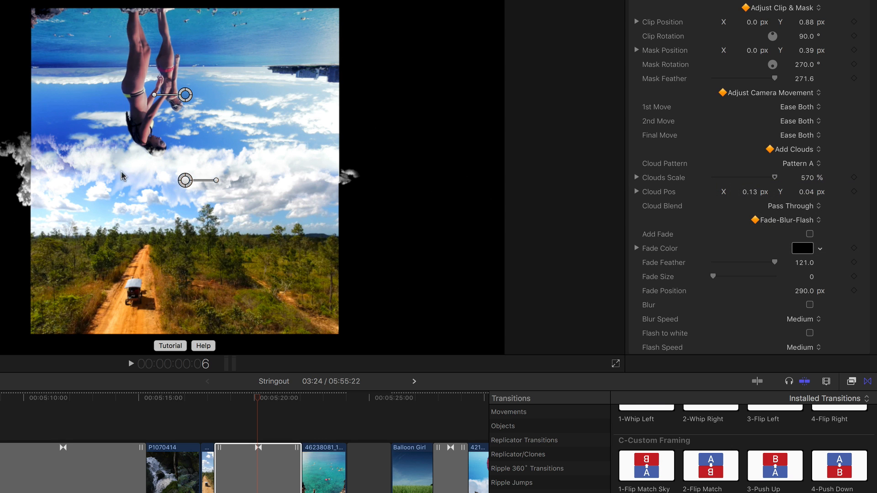
click(811, 164)
click(811, 144)
Set the Flip Match Sky transition's Setup & Action to Action.
scroll(716, 235, down, 2)
scroll(716, 236, down, 1)
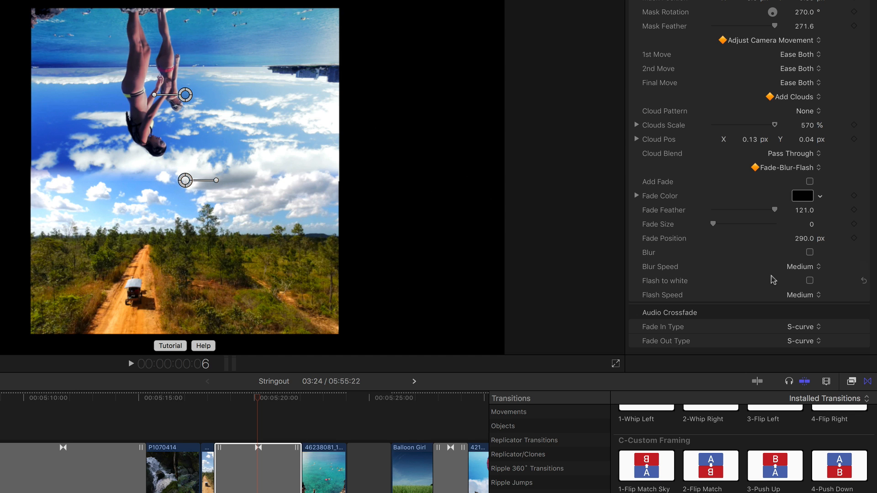
scroll(773, 280, up, 7)
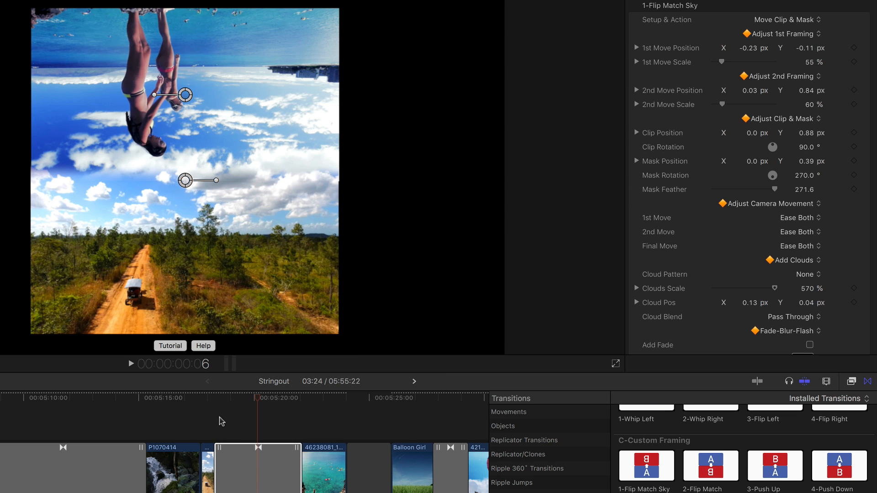
click(800, 19)
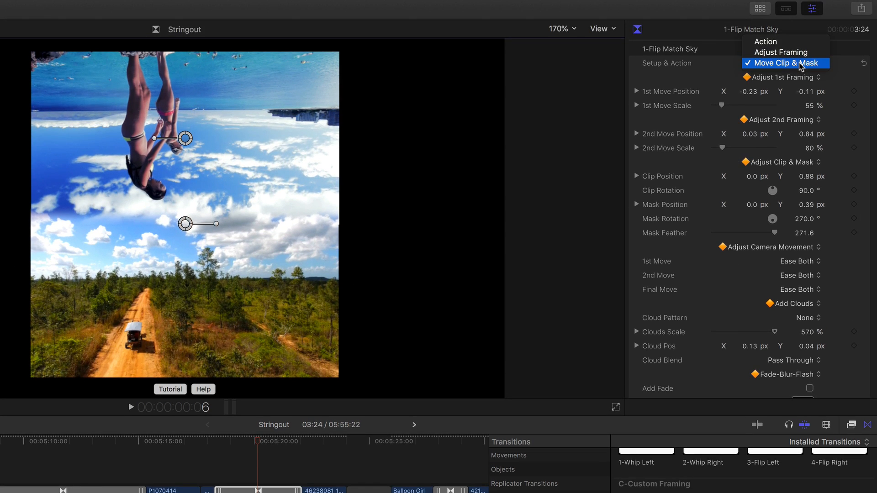
click(771, 41)
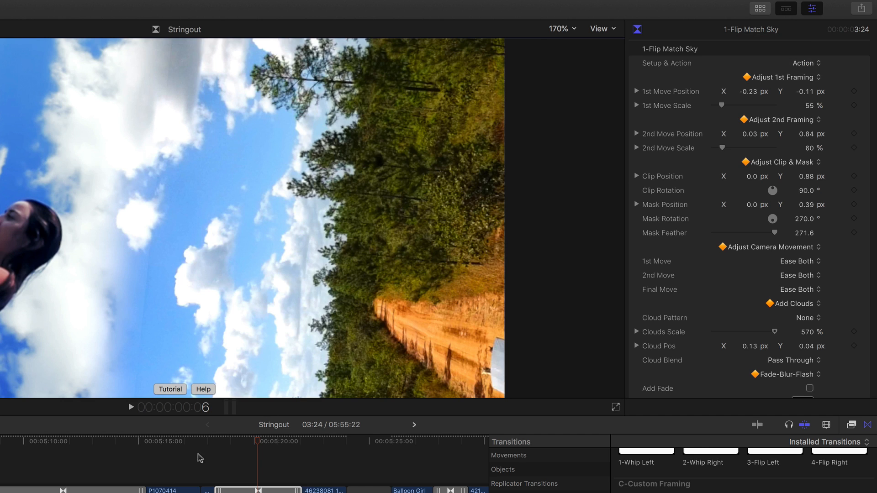
Play back the adjusted Flip Match Sky transition from just before it starts through the ocean splash.
click(208, 443)
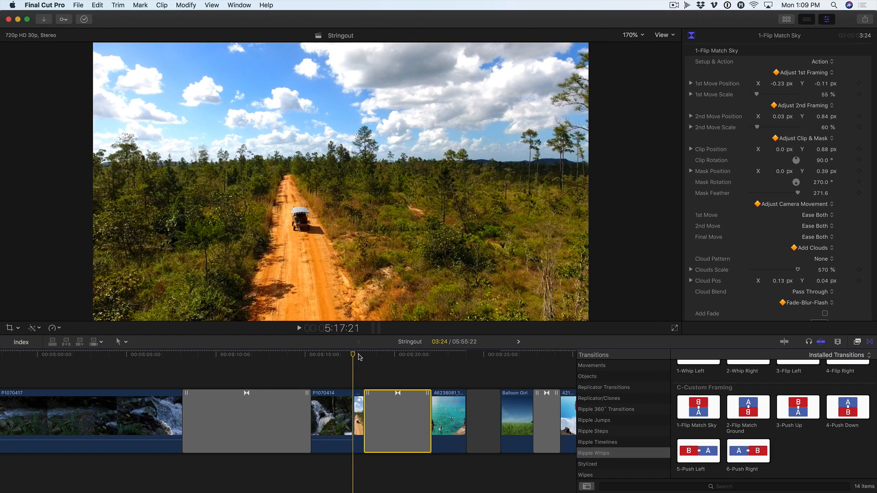
key(space)
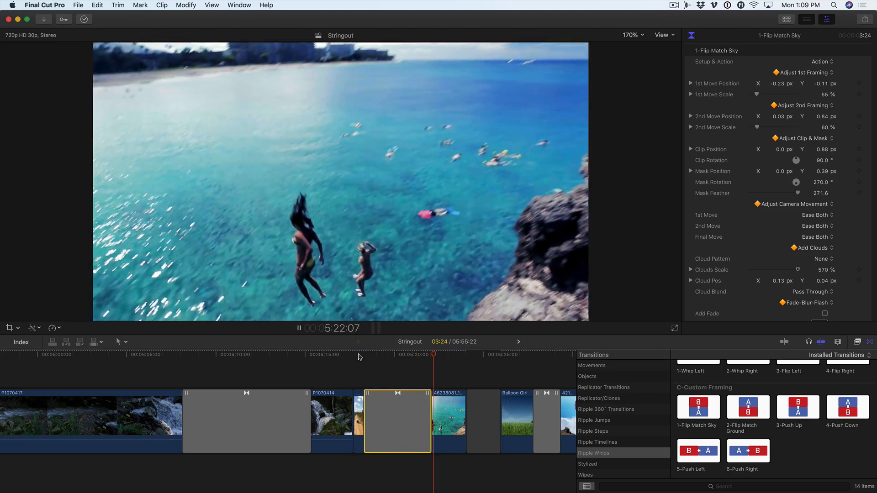
key(space)
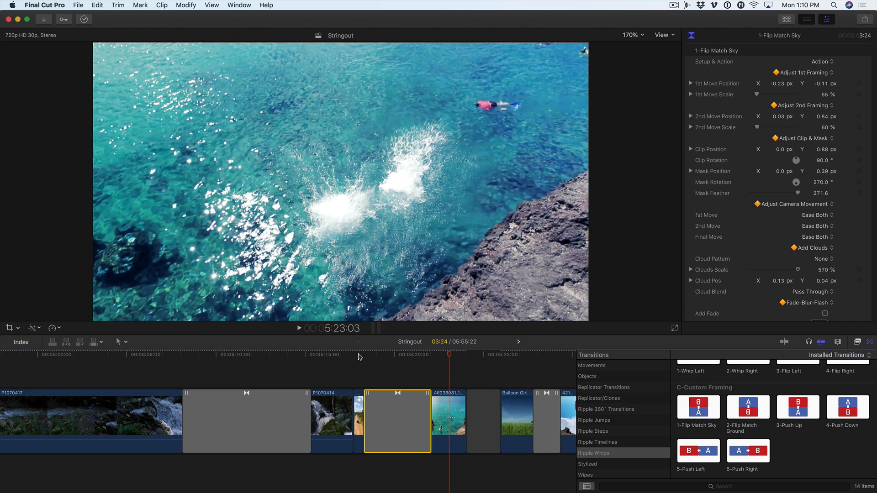
Select the Whip Up & Flip transition between P1070417 and P1070414 and place the playhead inside it to examine its framing.
scroll(329, 350, left, 10)
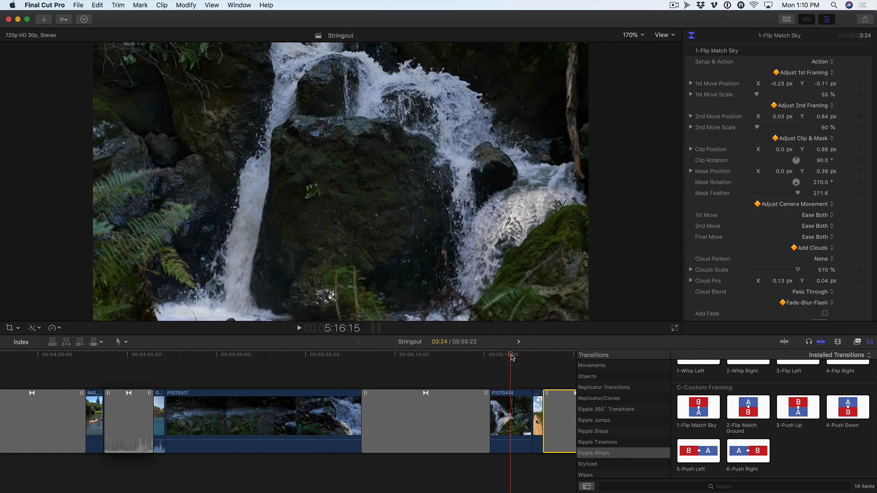
click(422, 414)
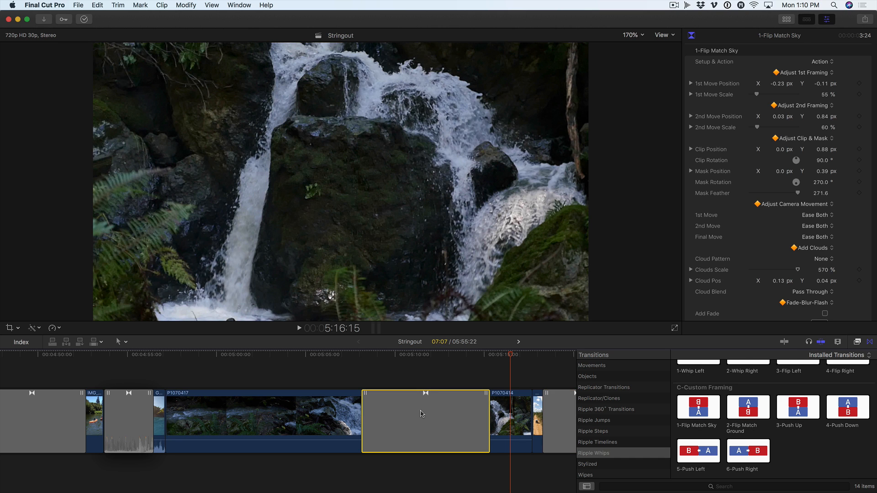
click(420, 357)
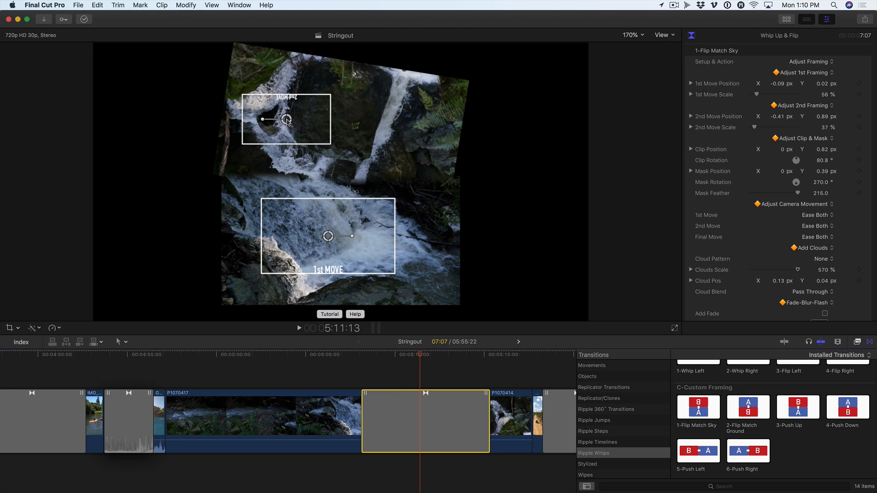
Set the Whip Up & Flip transition's Setup & Action to Action and play it back from P1070417 into P1070414.
click(831, 61)
click(820, 54)
click(350, 362)
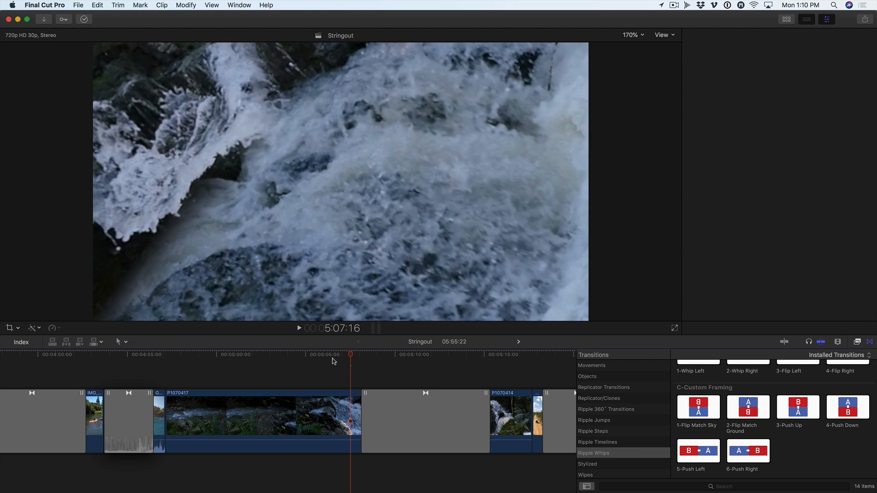
click(261, 358)
key(space)
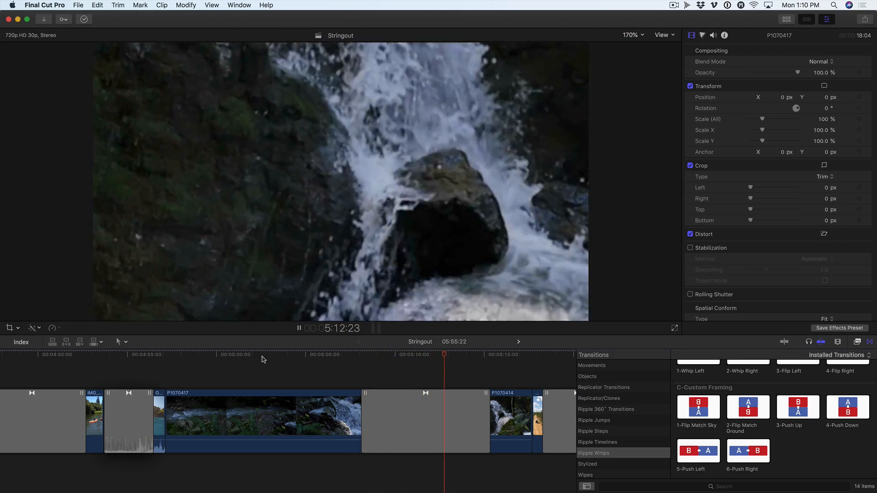
scroll(415, 370, right, 2)
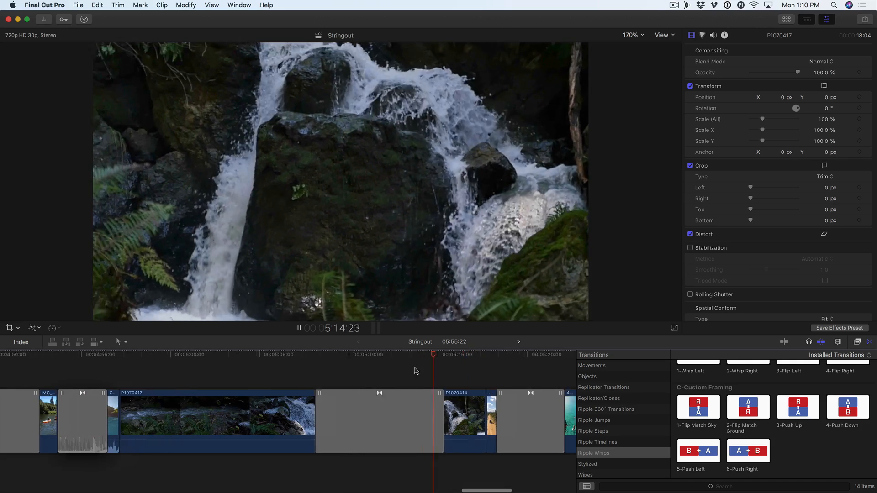
scroll(416, 371, right, 1)
key(space)
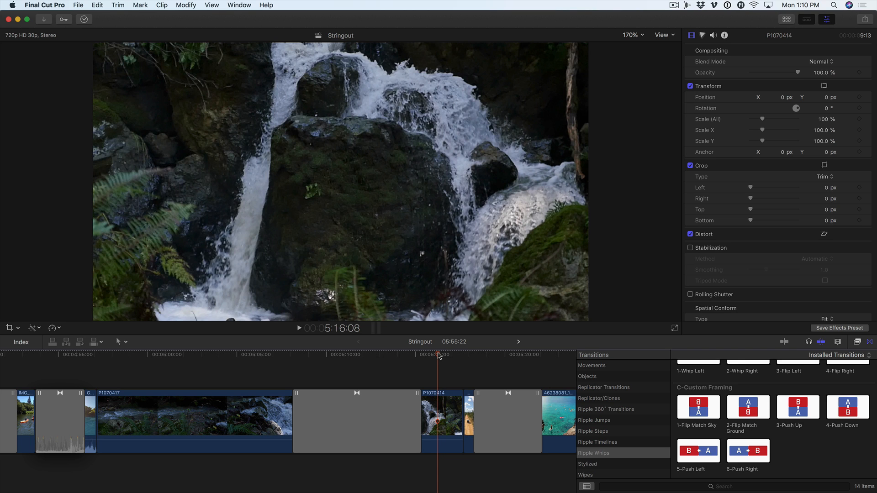
Apply the 4-Push Down transition between the turtle clip and the Golden Gate Bridge clip.
mouse_move(439, 355)
mouse_down()
mouse_move(334, 356)
mouse_move(411, 355)
mouse_move(438, 369)
mouse_up()
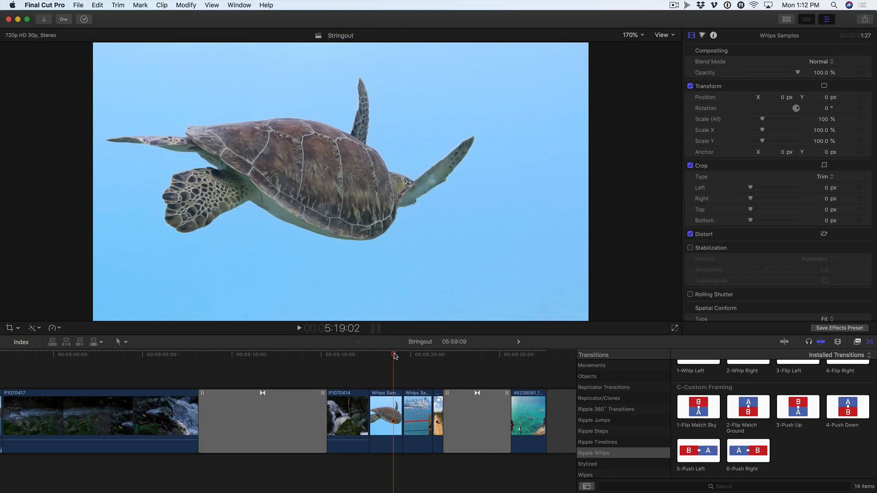
mouse_move(393, 355)
mouse_down()
mouse_move(375, 357)
mouse_move(419, 358)
mouse_move(383, 355)
mouse_up()
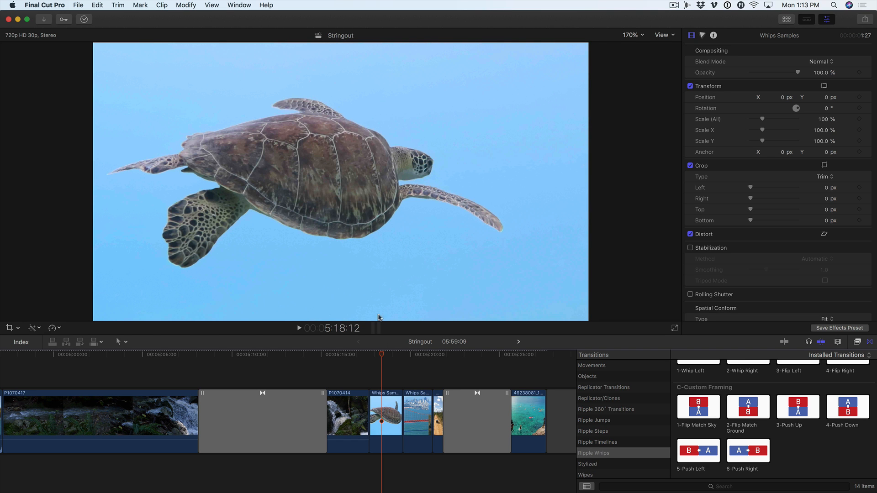
click(415, 358)
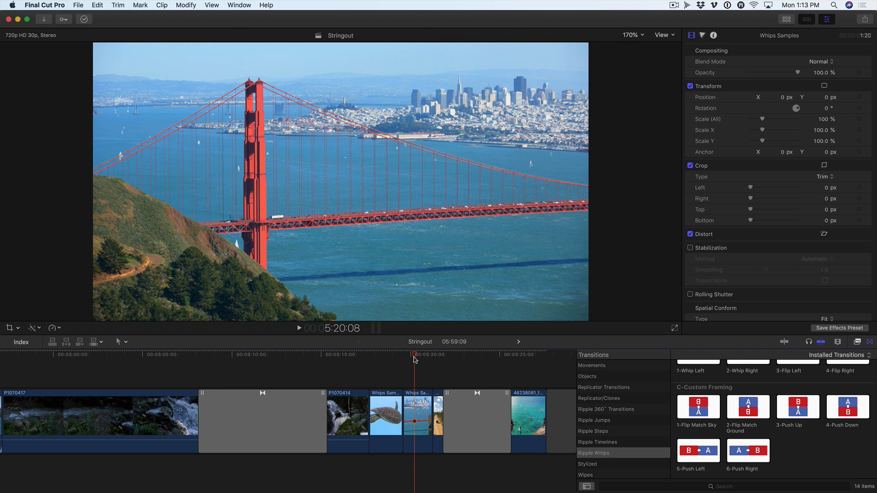
scroll(414, 360, right, 1)
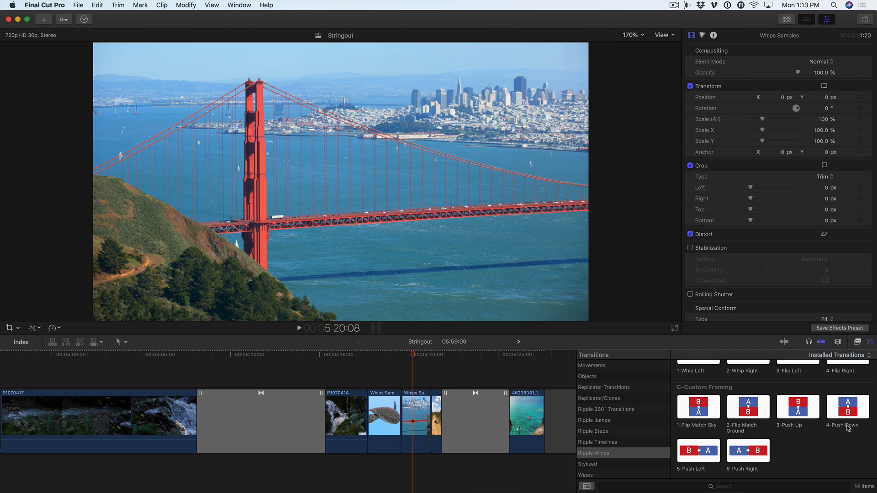
drag(848, 416, 393, 422)
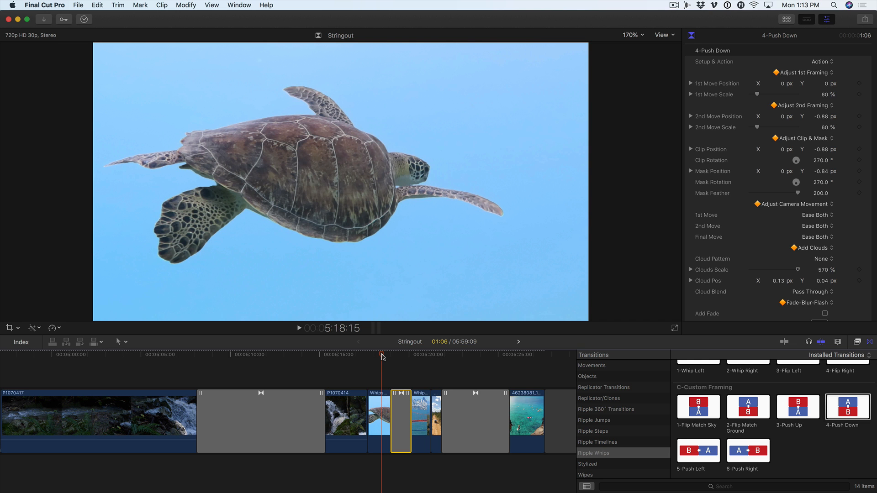
Play back the default 4-Push Down transition repeatedly from the turtle clip into the bridge clip.
scroll(384, 357, right, 1)
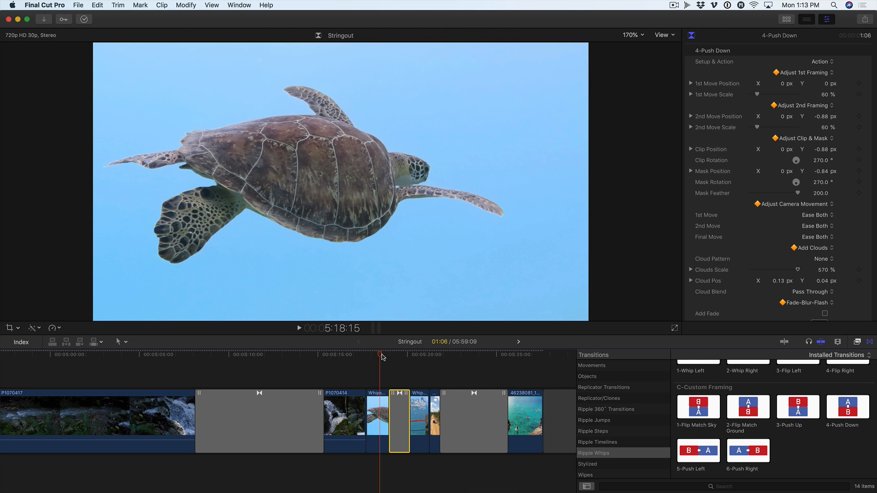
key(space)
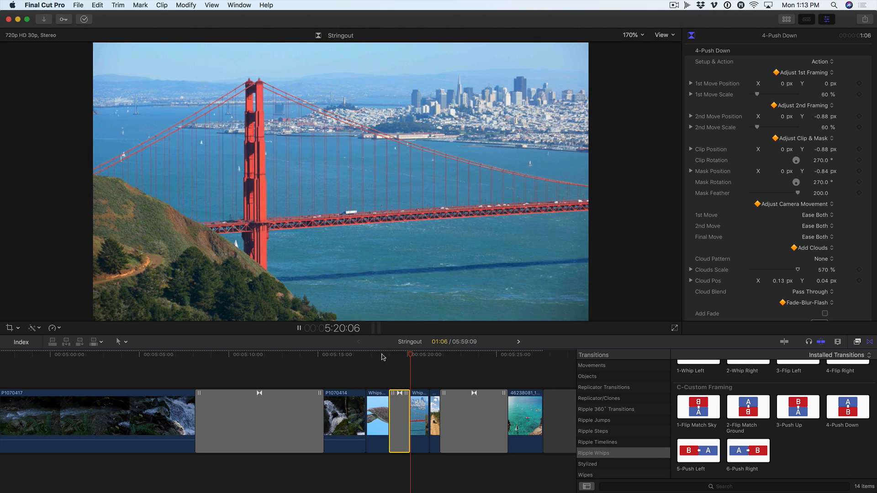
click(382, 356)
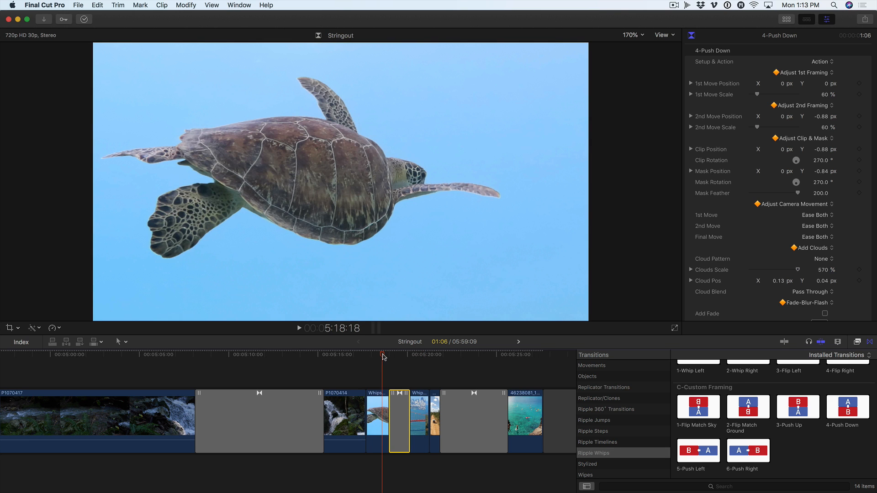
key(space)
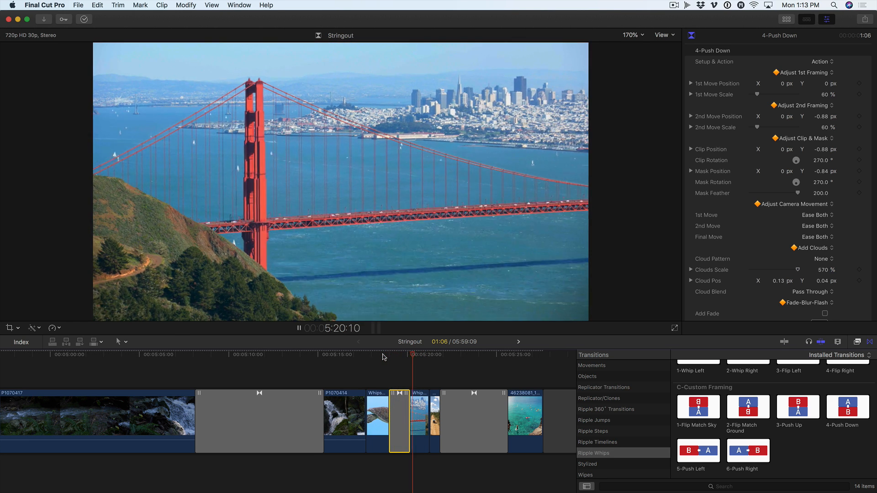
click(383, 357)
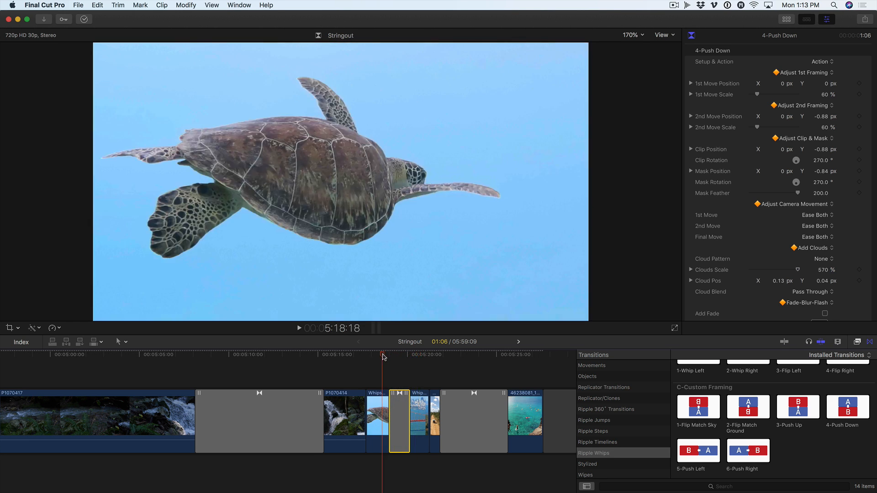
key(space)
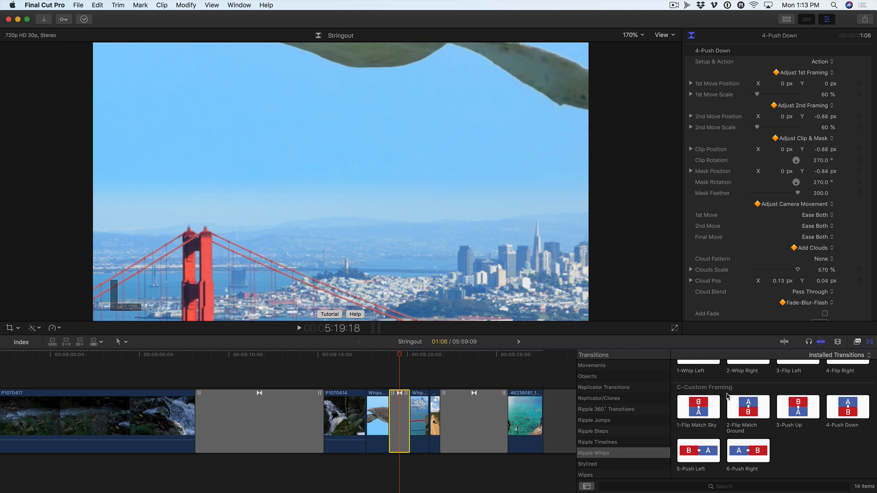
In Adjust Framing mode, move the 1st framing to X -0.13, Y 0.05 and shift the 2nd to X -0.04, Y -0.9, tilted clockwise.
scroll(728, 397, up, 1)
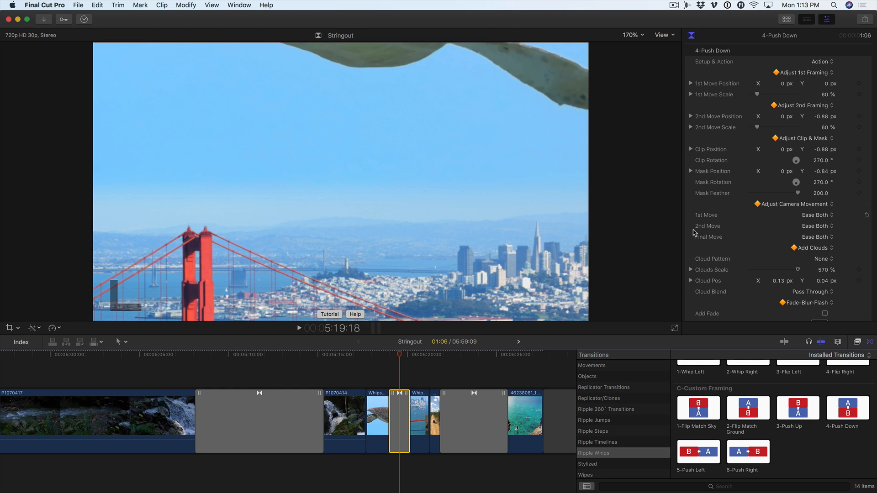
click(827, 61)
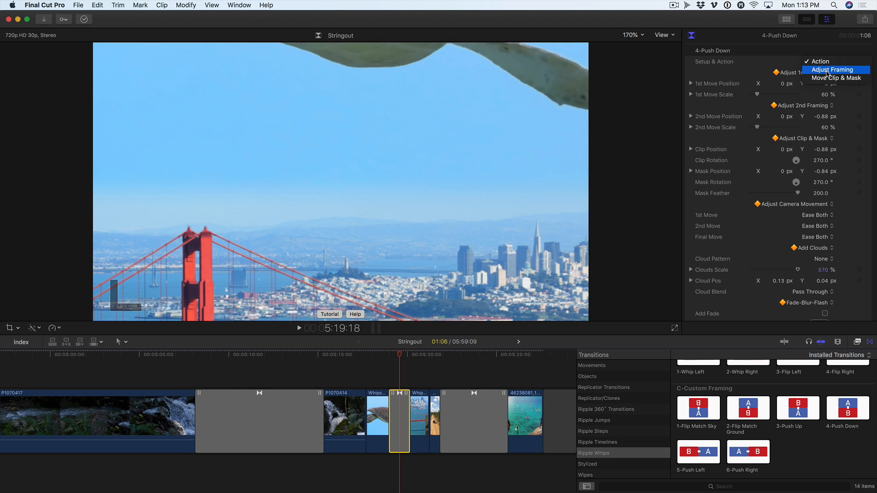
click(824, 70)
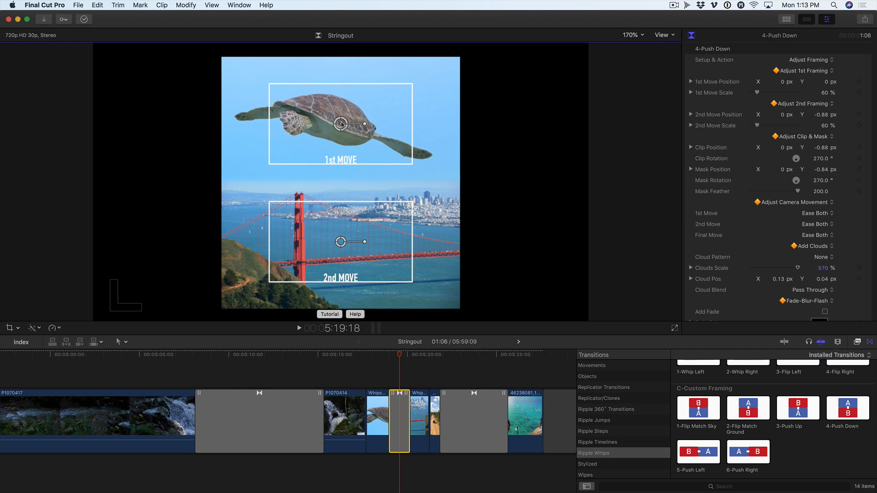
drag(340, 135, 322, 128)
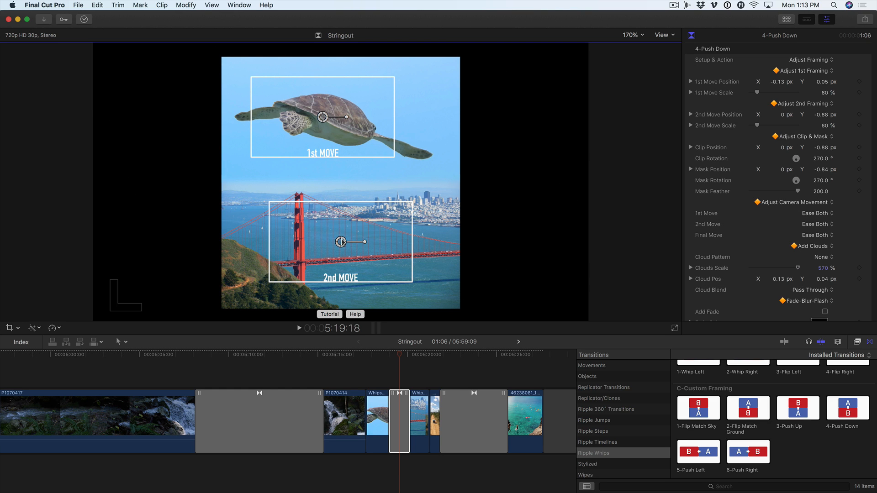
drag(342, 242, 358, 248)
Switch the Push Down transition's Setup & Action to Move Clip & Mask and nudge the bridge clip and its mask slightly.
scroll(746, 159, down, 1)
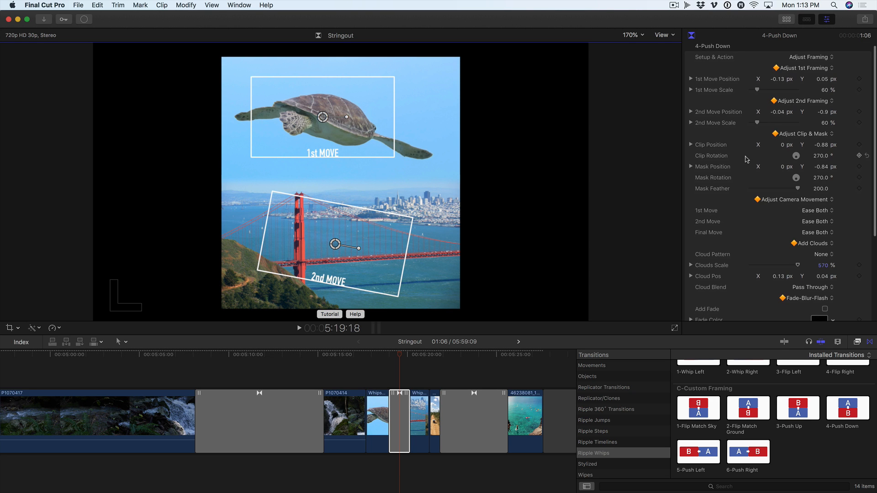
click(825, 58)
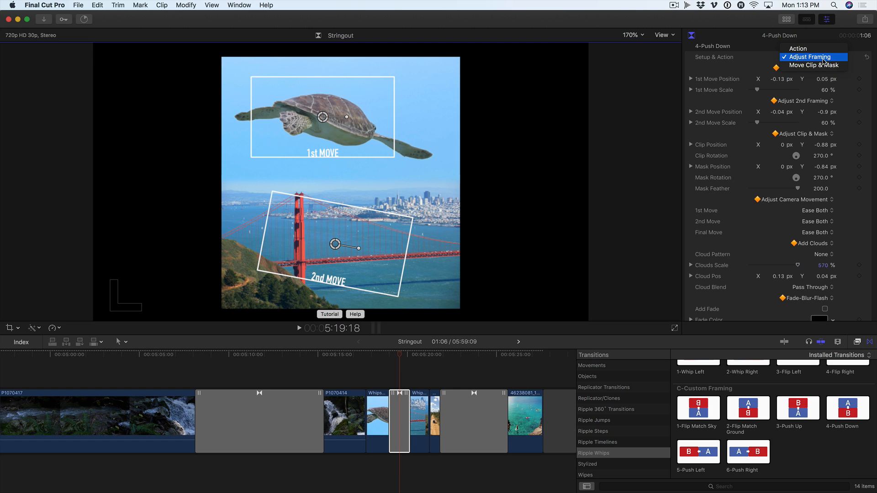
click(834, 64)
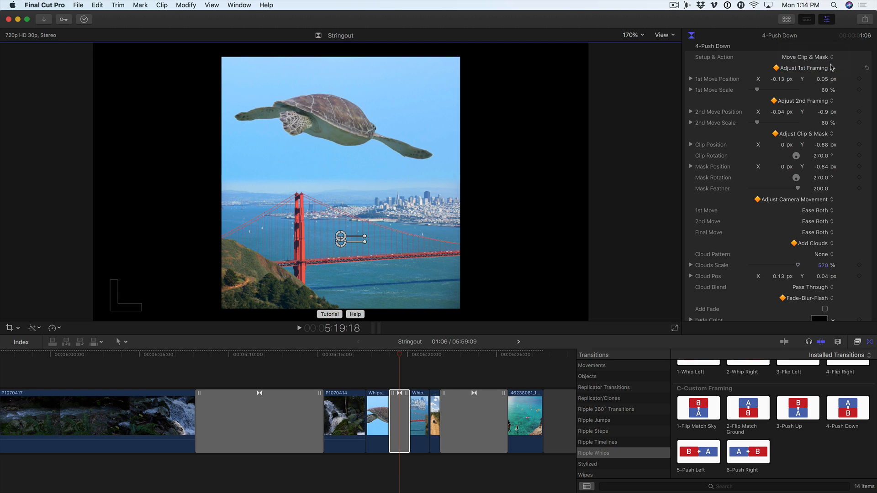
drag(341, 237, 342, 243)
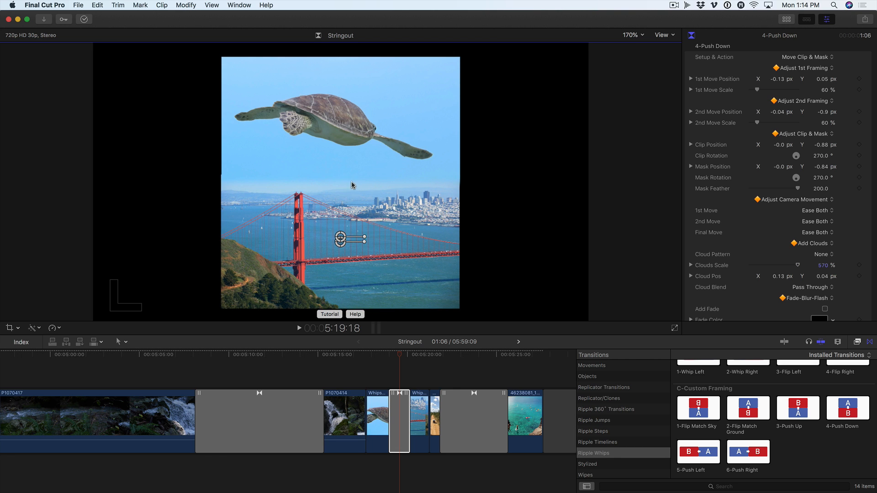
Return the Push Down transition's Setup & Action to Action and play back the reframed move from the turtle clip.
click(818, 63)
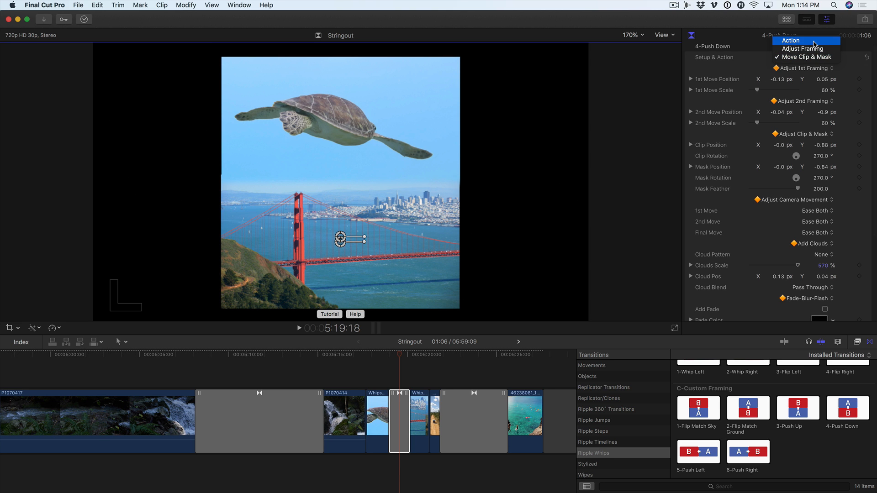
click(797, 37)
click(382, 355)
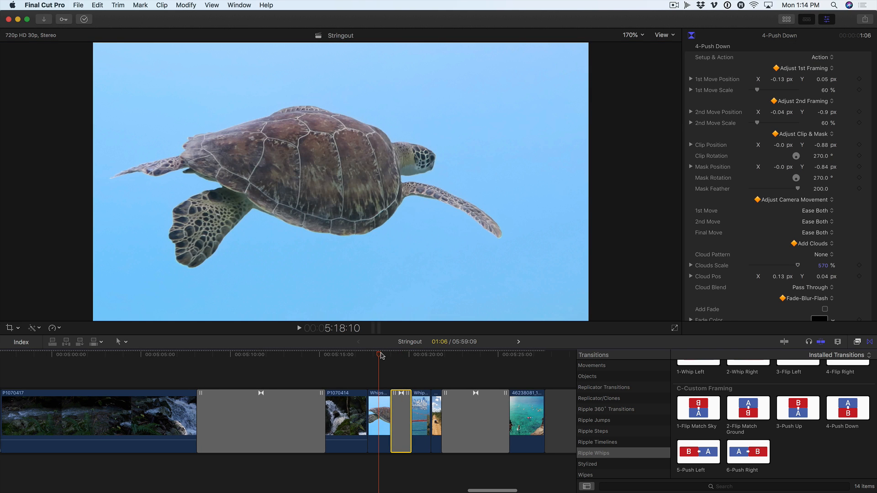
key(space)
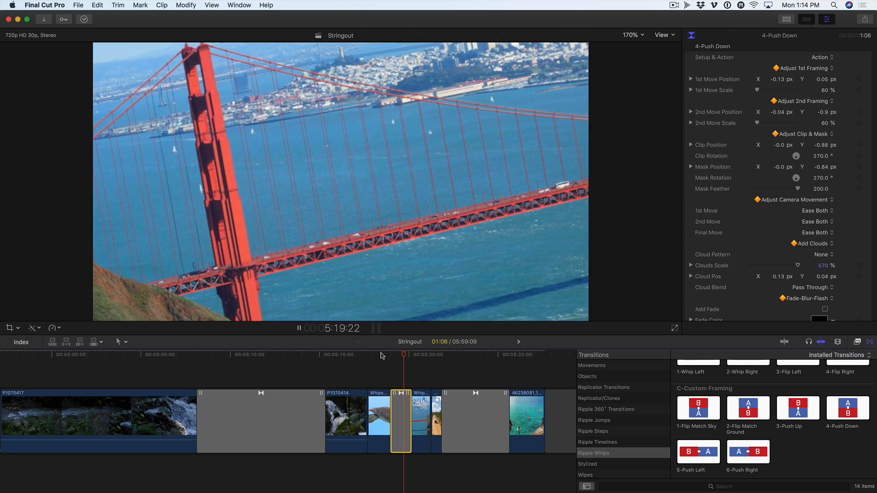
key(space)
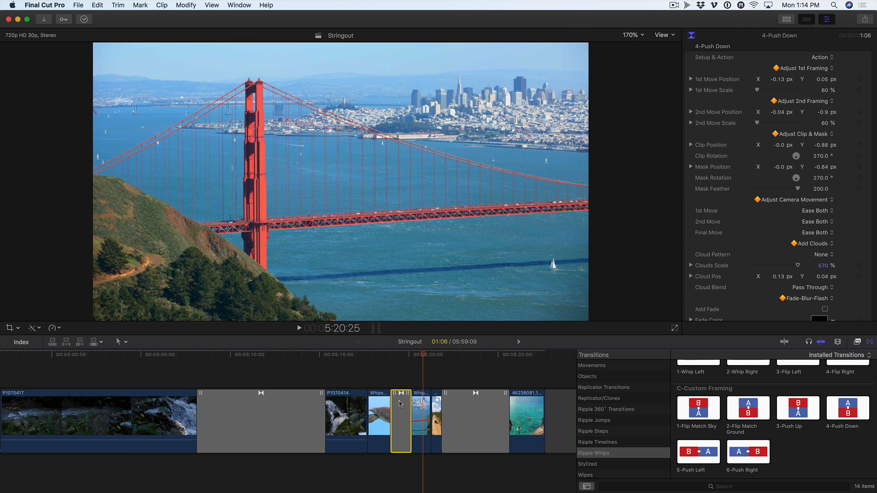
Replace the transition between the turtle and bridge clips with 5-Push Left.
key(Delete)
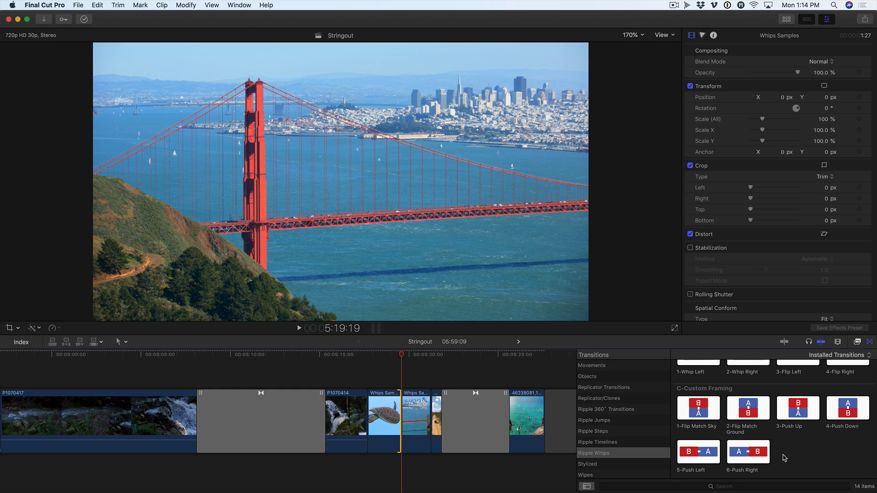
scroll(783, 458, down, 1)
drag(701, 457, 401, 413)
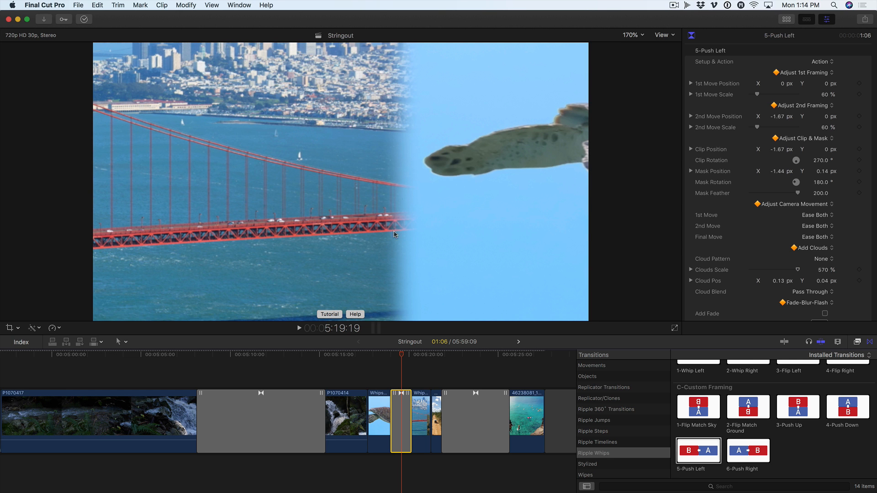
Play back the 5-Push Left transition from the turtle clip into the bridge clip, then place the playhead inside the transition.
click(383, 355)
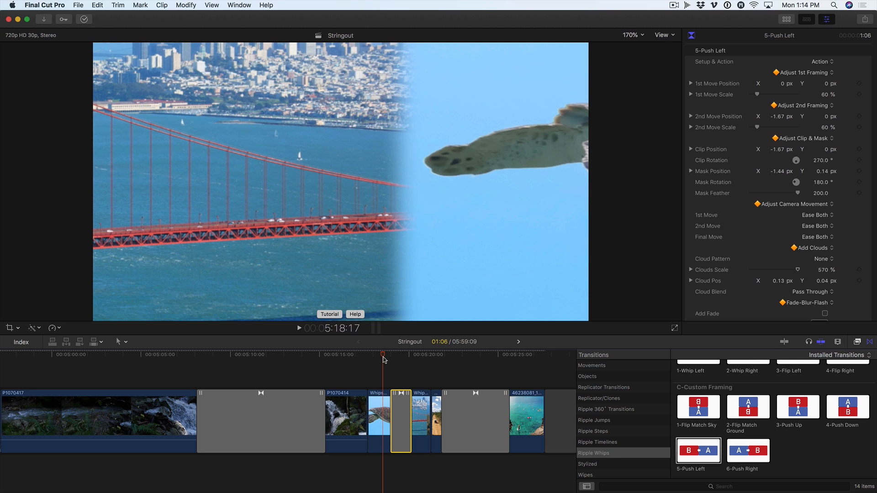
key(space)
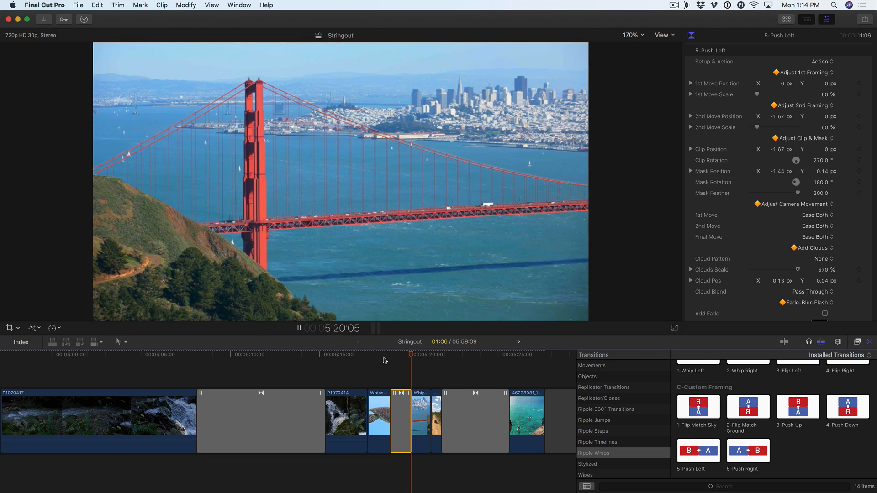
key(space)
click(401, 356)
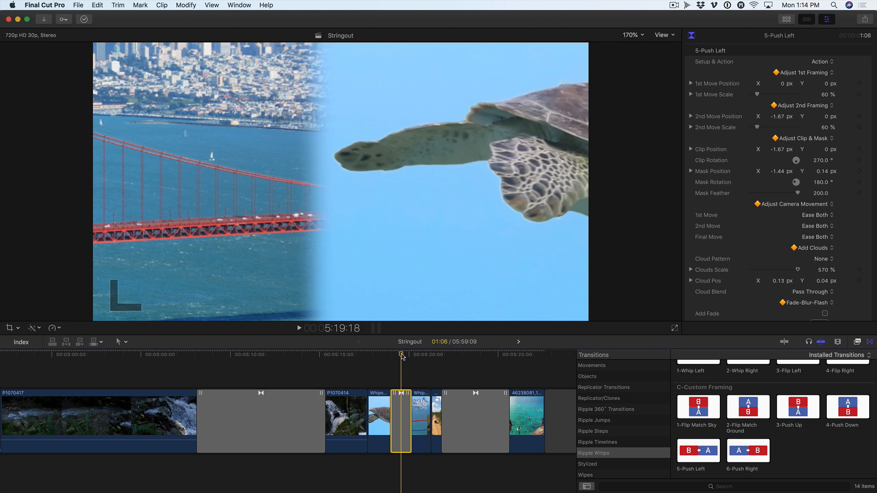
Examine the available Ripple Whips transitions and the Fade-Blur-Flash parameters of the 5-Push Left transition.
scroll(810, 449, up, 5)
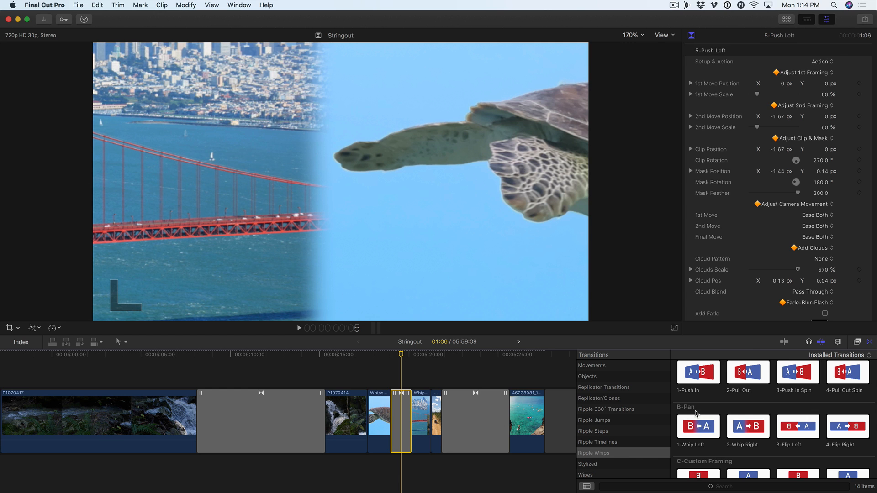
scroll(746, 229, down, 5)
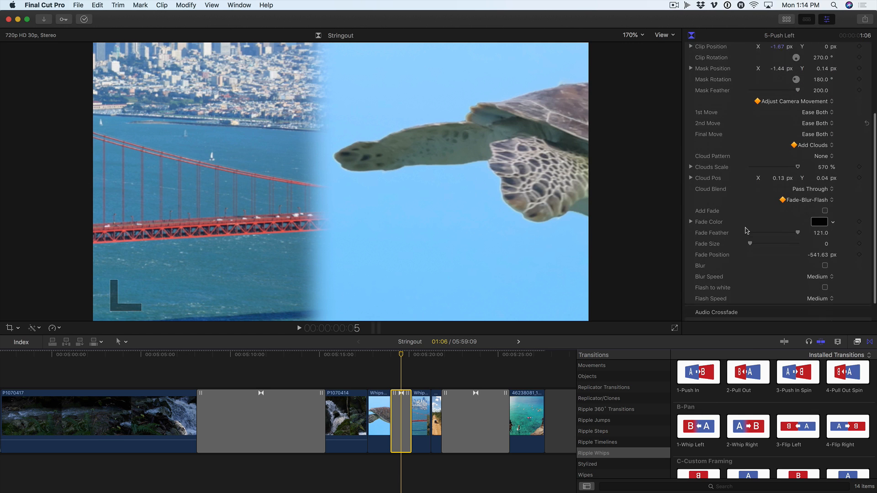
scroll(746, 230, down, 2)
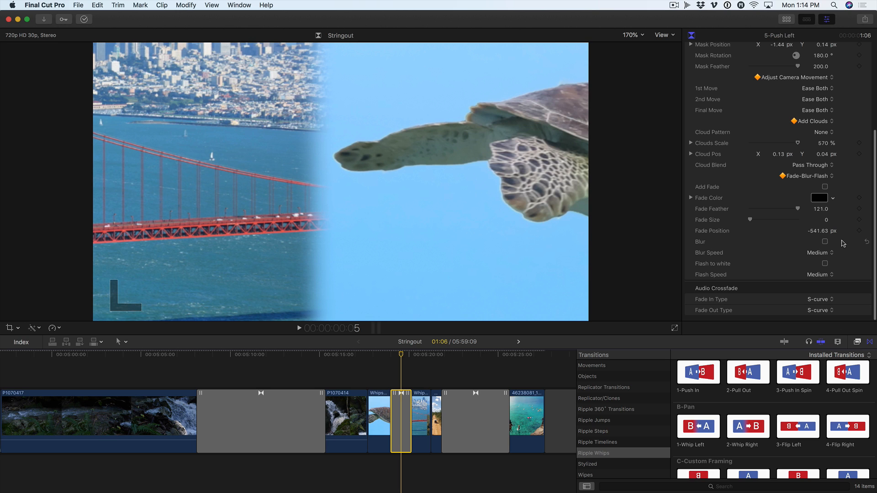
Turn on Blur for the 5-Push Left transition and play it back from just before the transition.
click(824, 242)
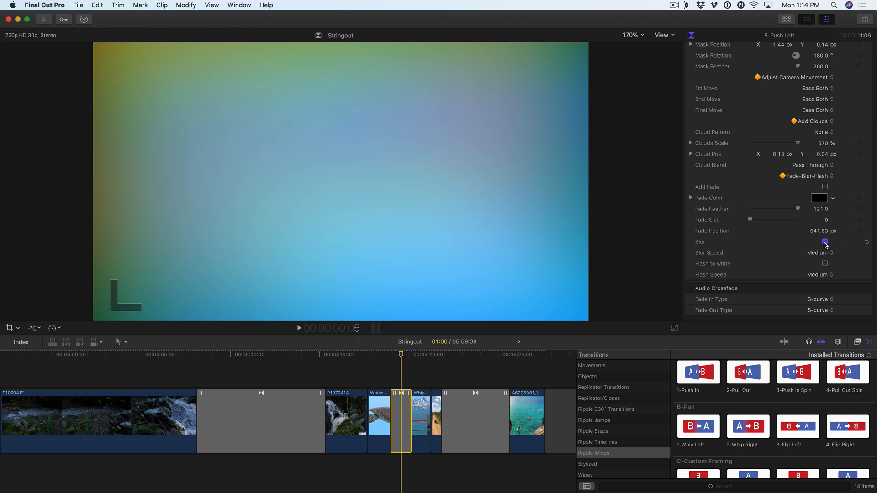
scroll(824, 246, down, 1)
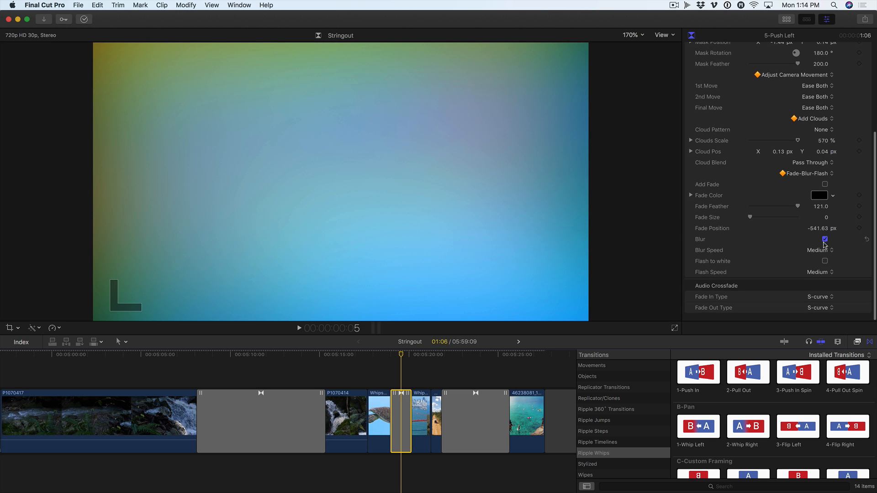
click(383, 355)
key(space)
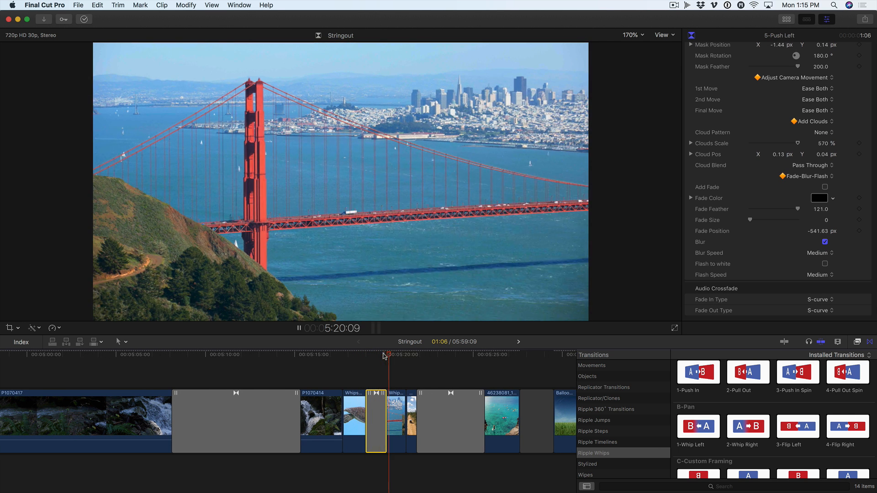
key(space)
Replay the blurred Push Left transition twice, starting from the turtle clip and running into the bridge clip.
click(376, 356)
drag(377, 355, 358, 356)
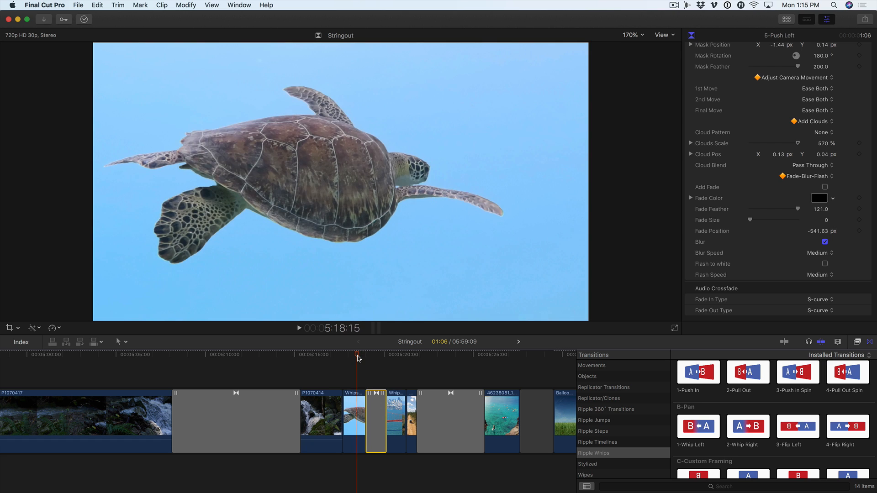
key(space)
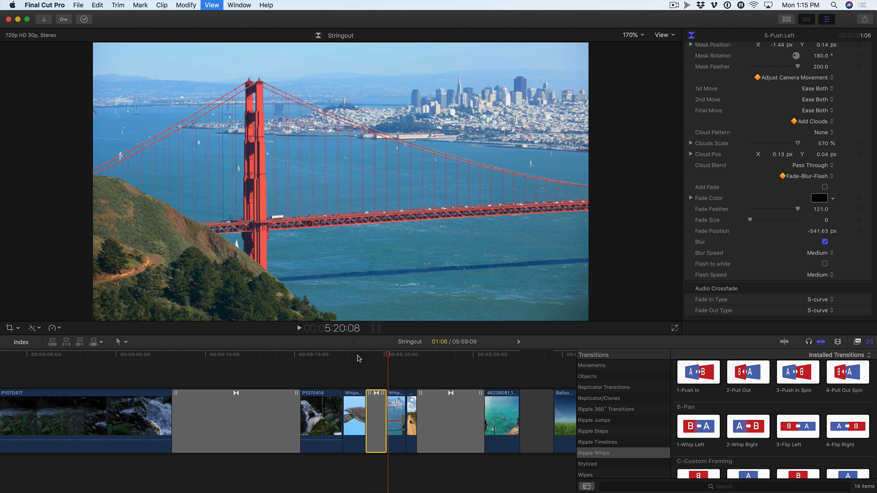
key(space)
click(358, 356)
key(space)
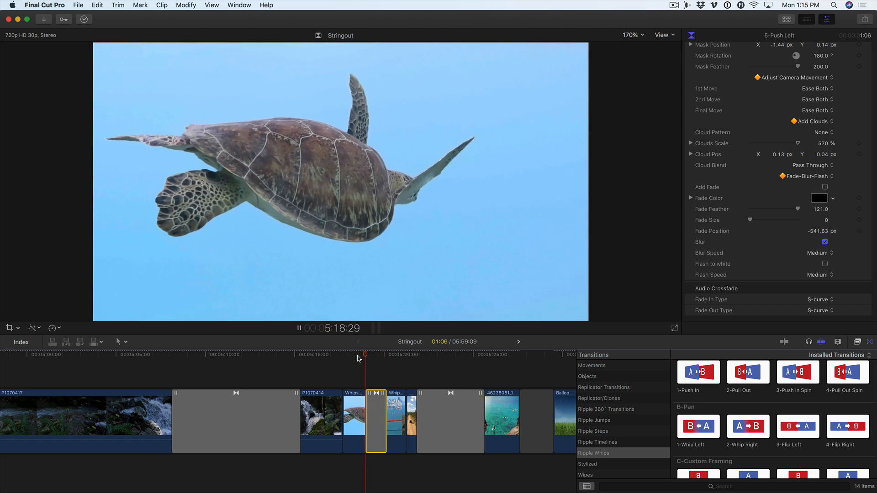